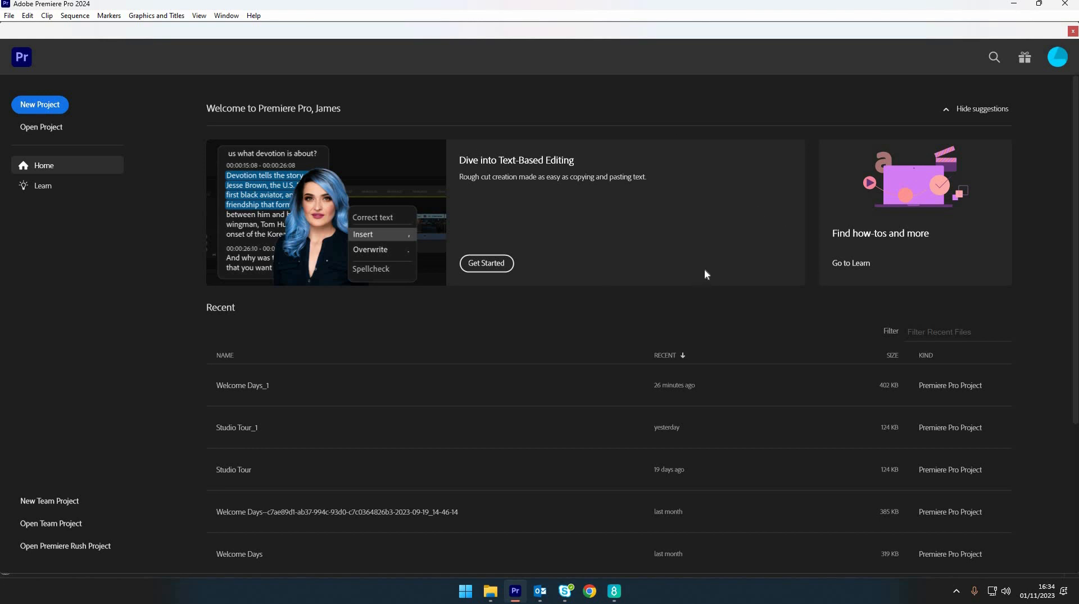
Step: Create a new project named "Tutorial 1"
left_click(47, 107)
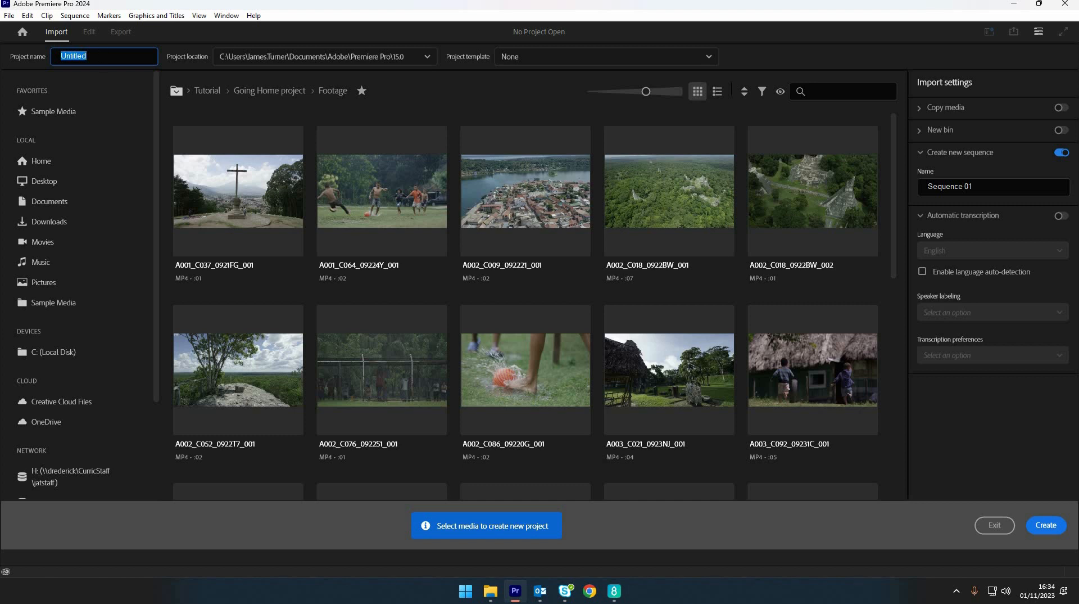
type("Tutroa")
key("BackSpace")
key("BackSpace")
key("BackSpace")
key("BackSpace")
key("BackSpace")
type("orial 1")
left_click(1036, 526)
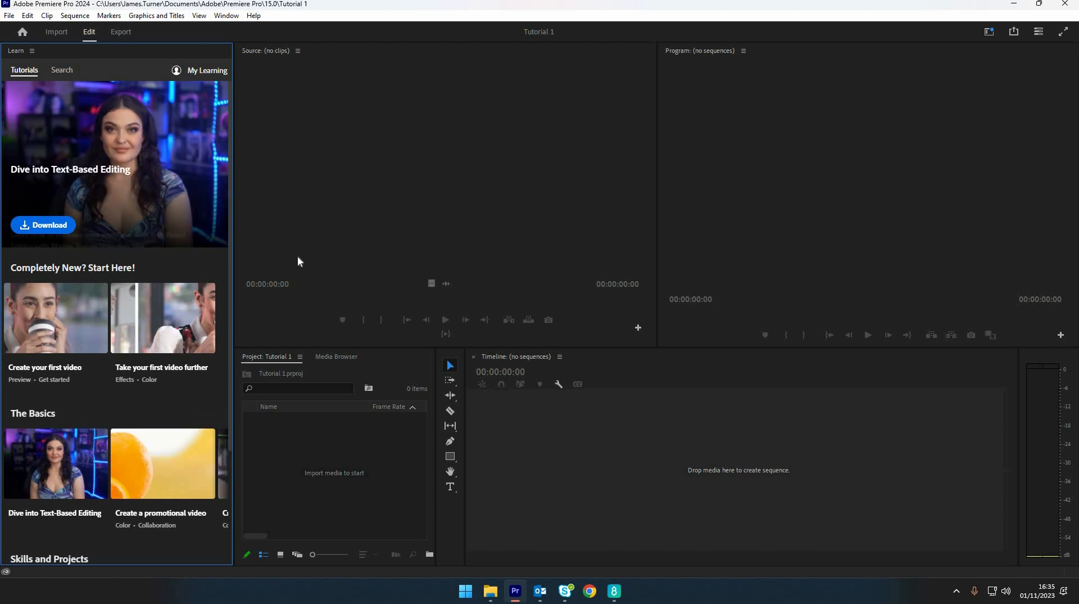
Step: Switch to the Editing workspace and bring the empty Source monitor to the front
left_click(231, 17)
mouse_move(360, 29)
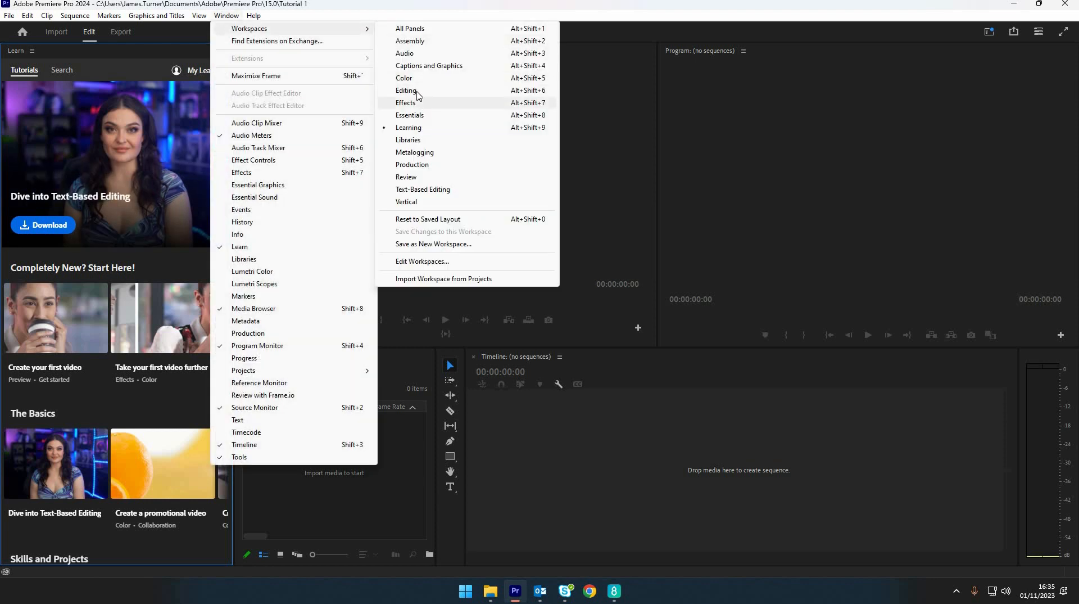
left_click(415, 91)
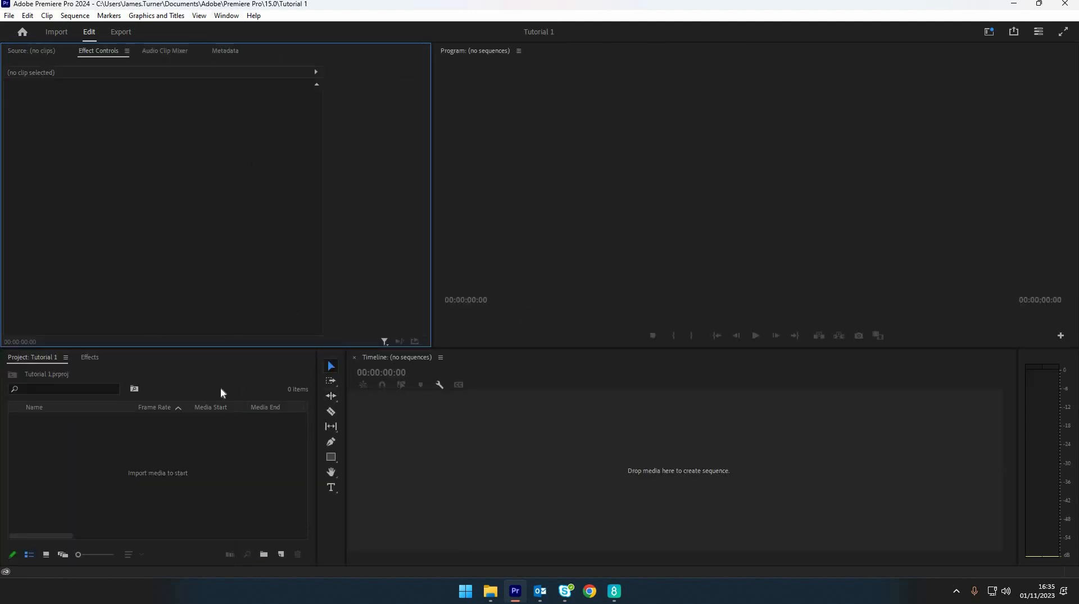
left_click(232, 16)
mouse_move(341, 29)
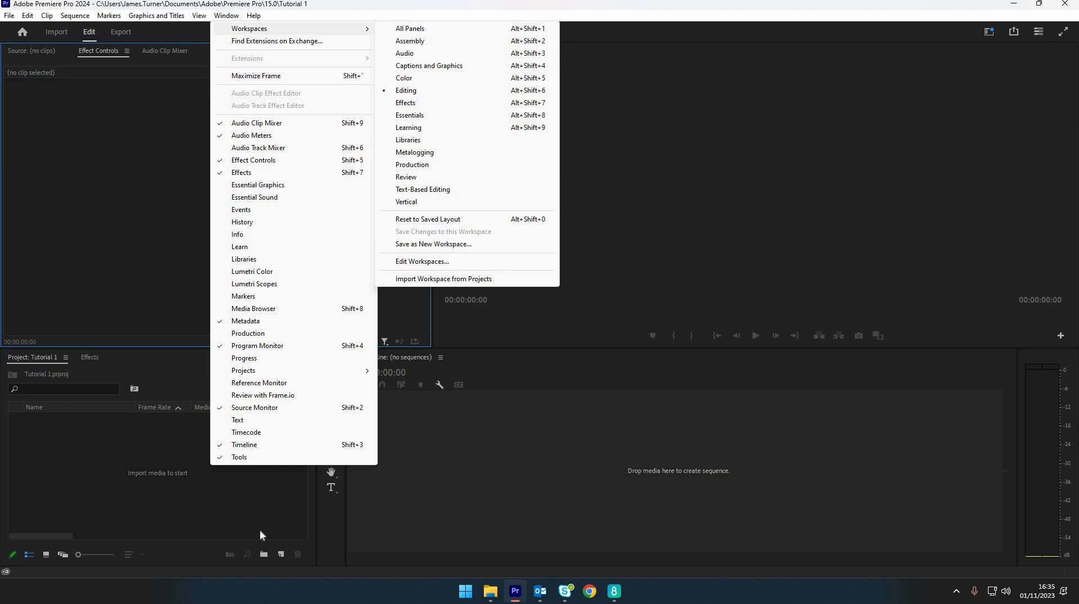
left_click(635, 168)
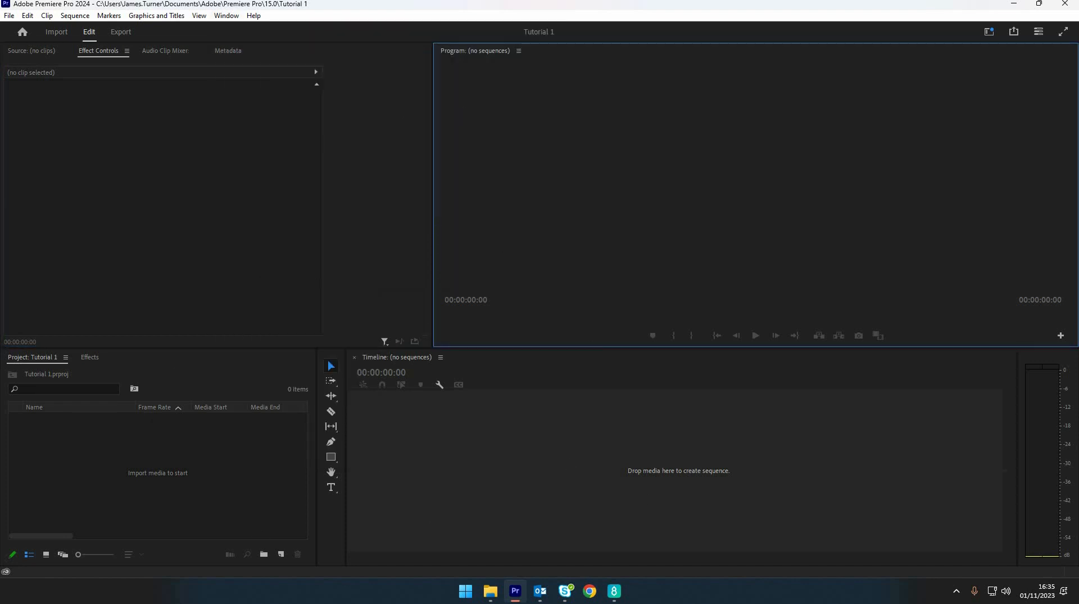
left_click(25, 54)
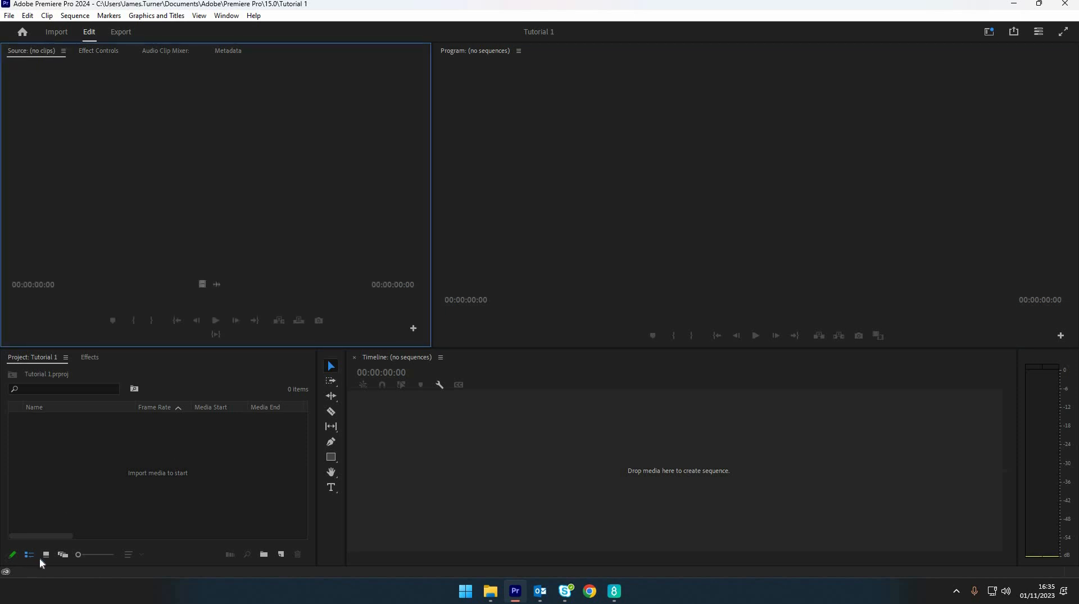
Step: Set the project bin to Icon View and import the Practice Task 1 folder from the Camelot folder in File Explorer
left_click(46, 555)
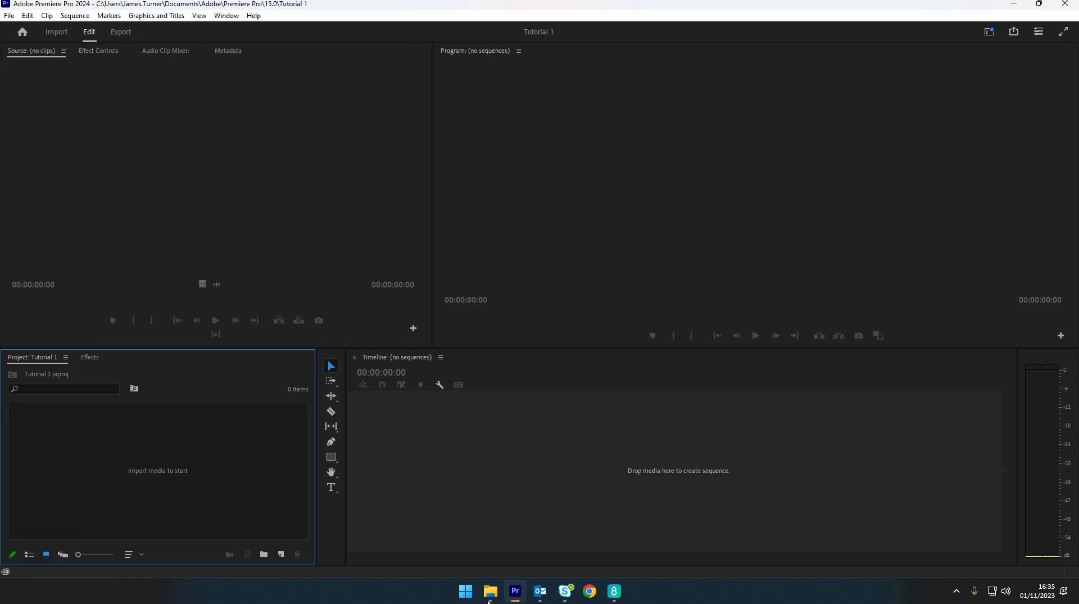
mouse_move(489, 601)
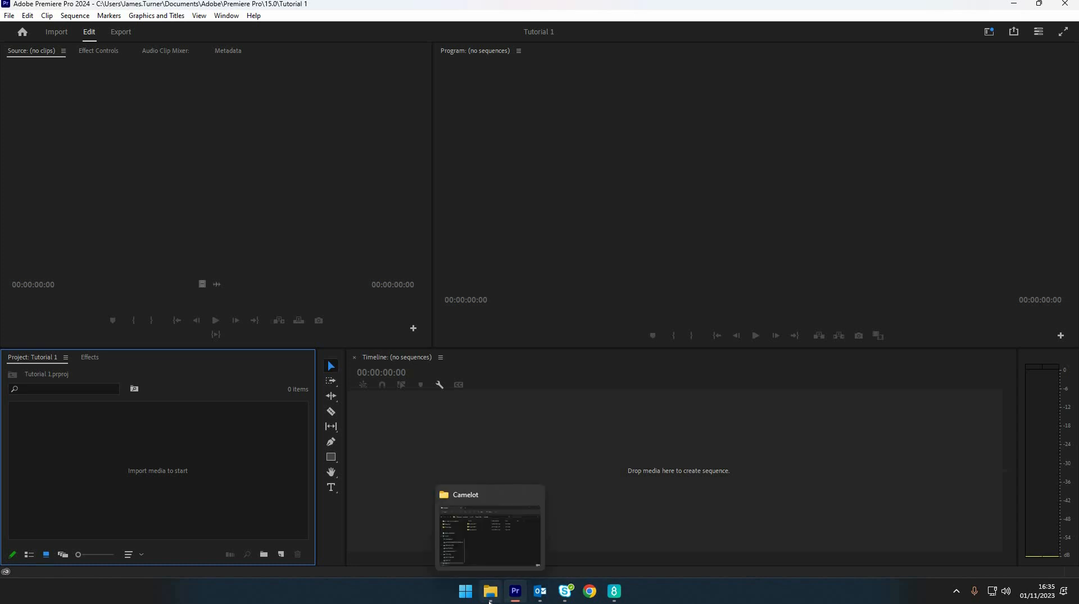
left_click(502, 548)
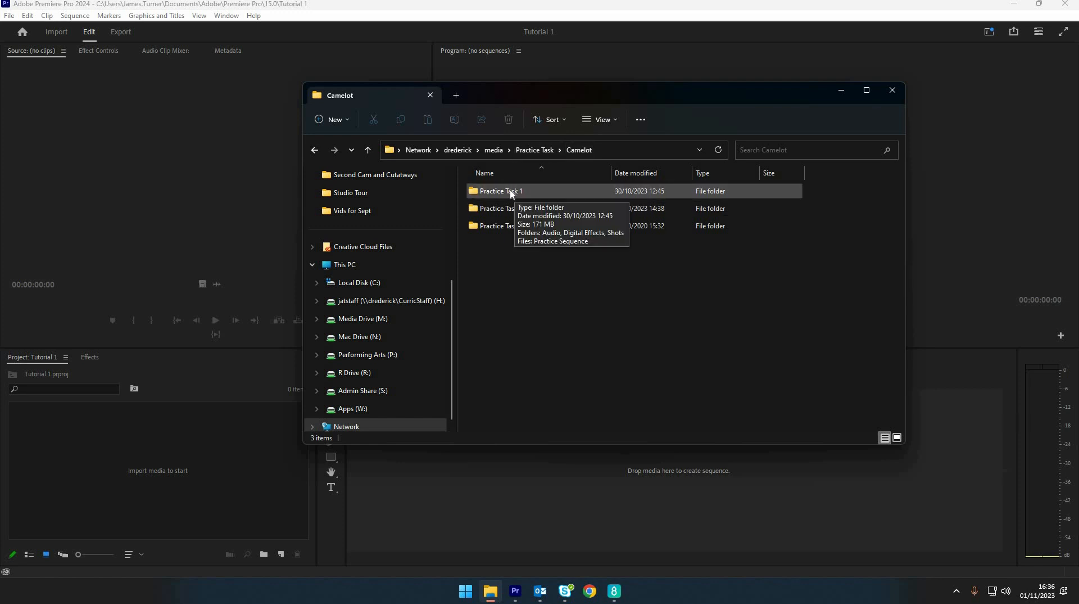
left_click_drag(510, 192, 80, 449)
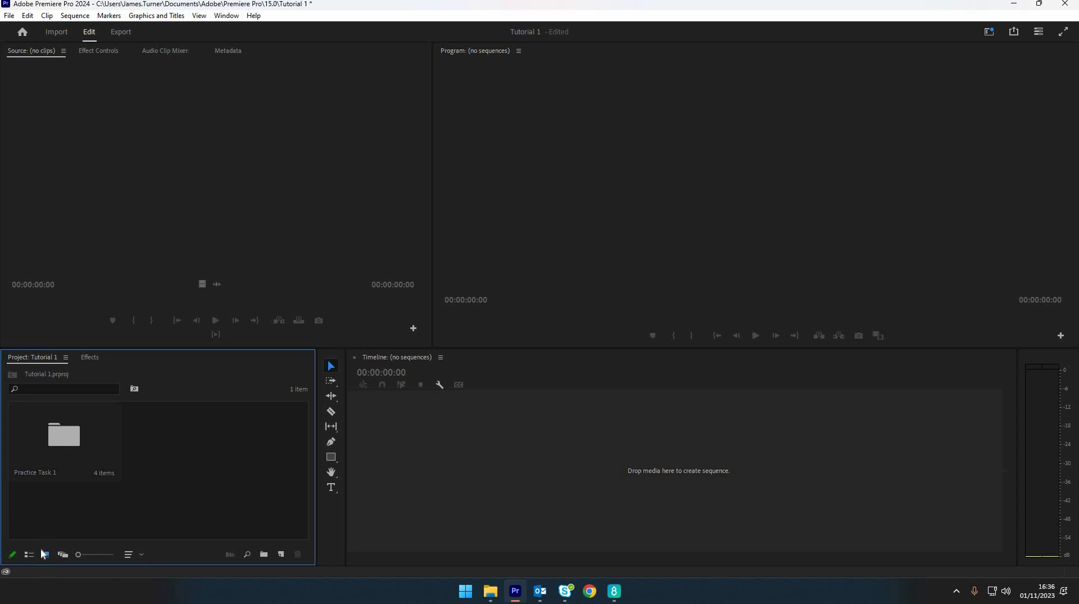
Step: Compare the project bin's List View and Icon View, ending in List View
left_click(30, 554)
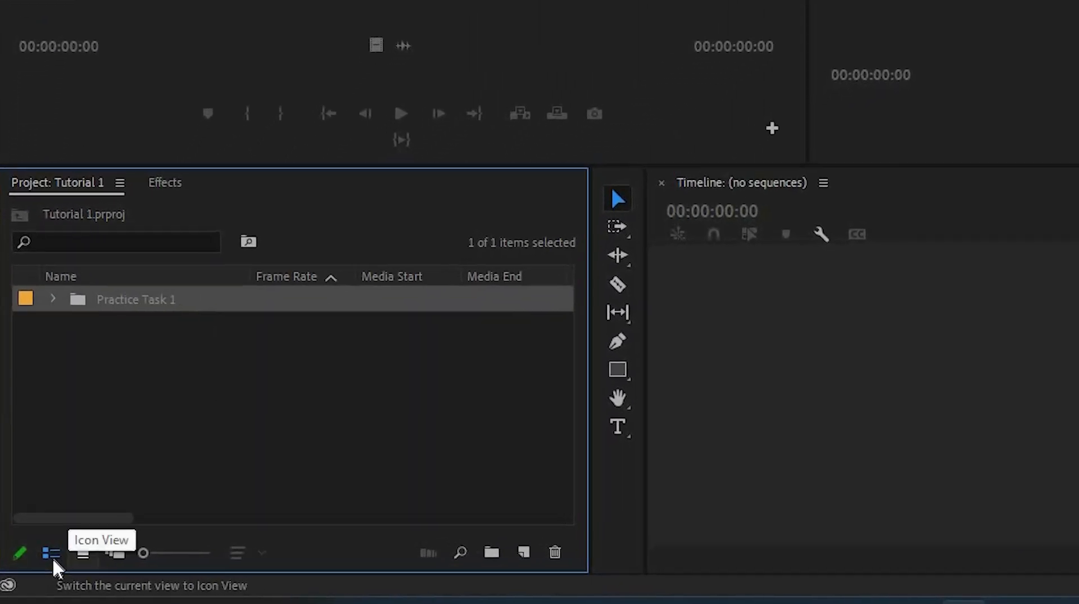
left_click(83, 553)
left_click(51, 552)
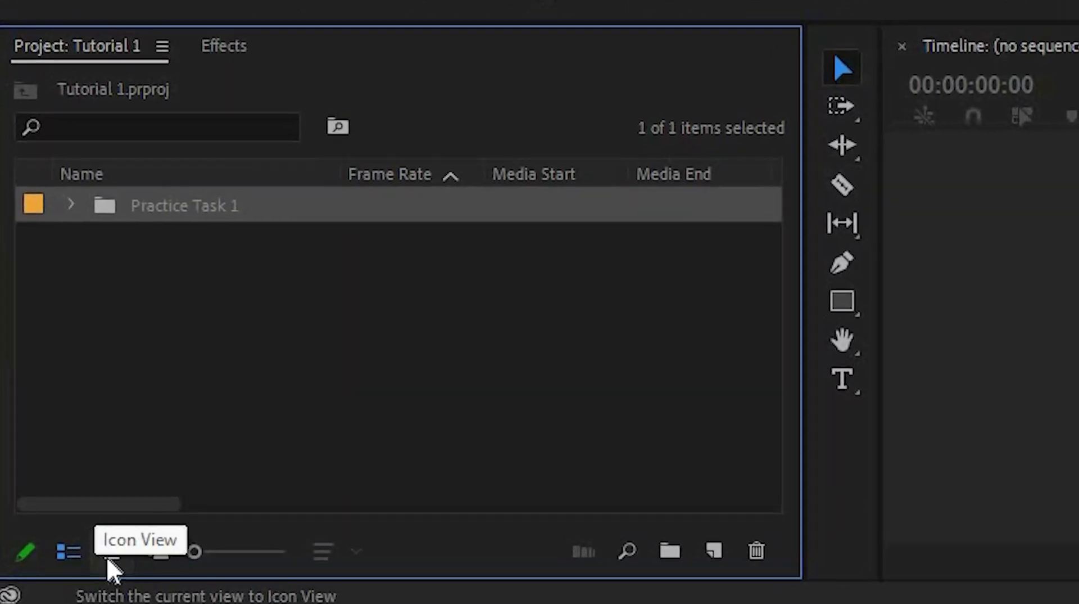
left_click(83, 552)
left_click(84, 552)
left_click(114, 551)
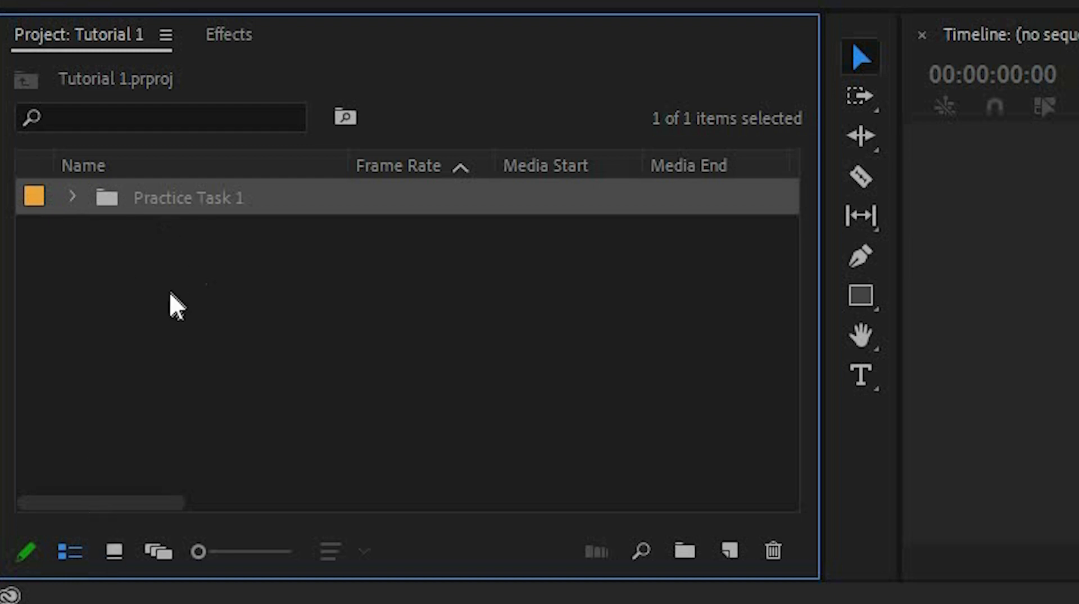
left_click(114, 551)
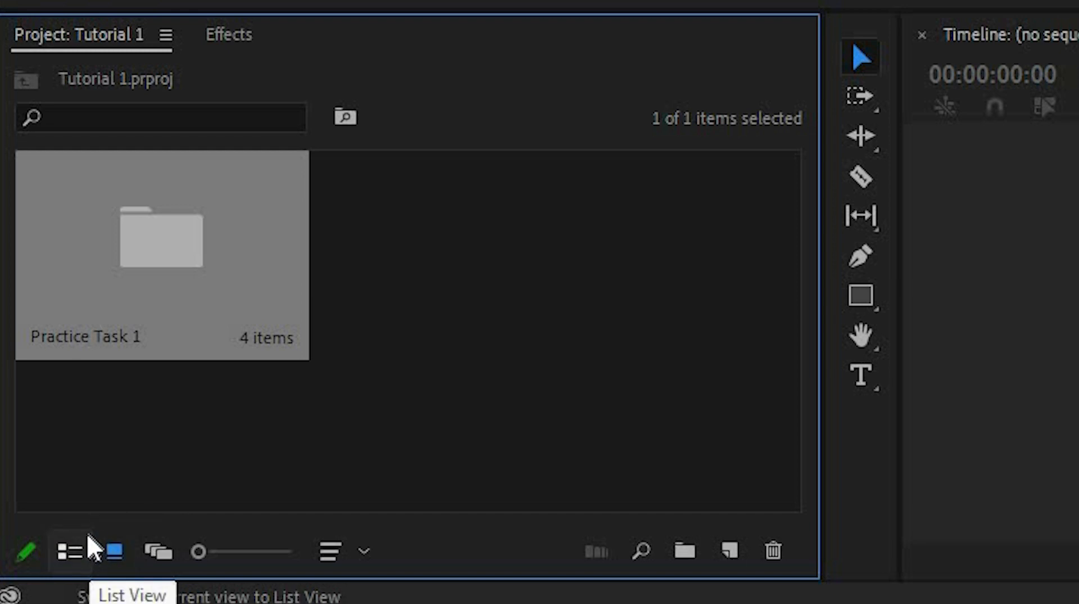
left_click(72, 548)
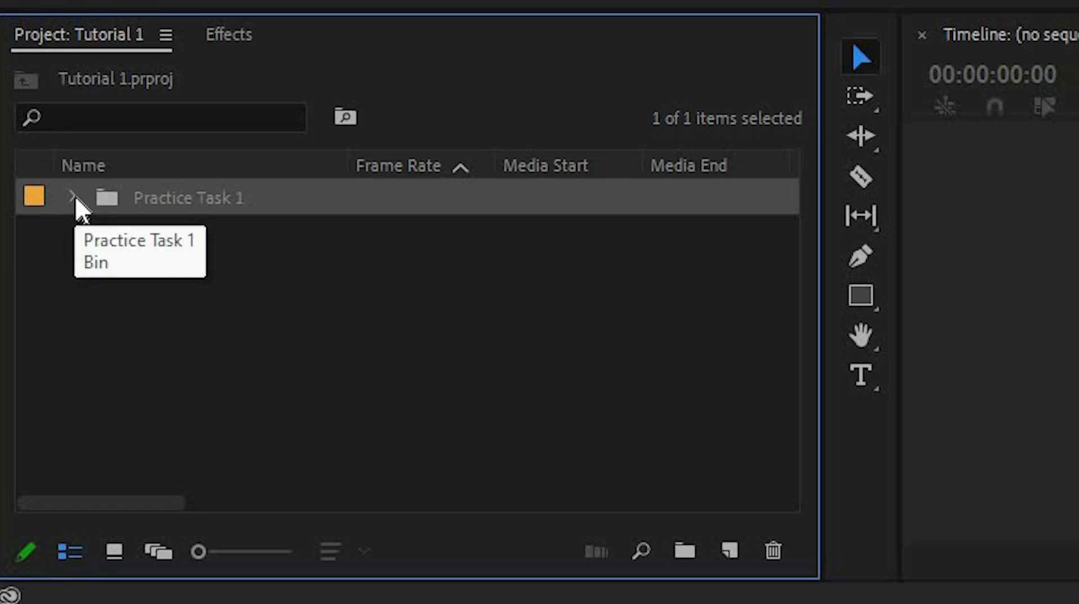
Step: Expand the Practice Task 1 bin and its Shots bin and look through the clips
key("Right")
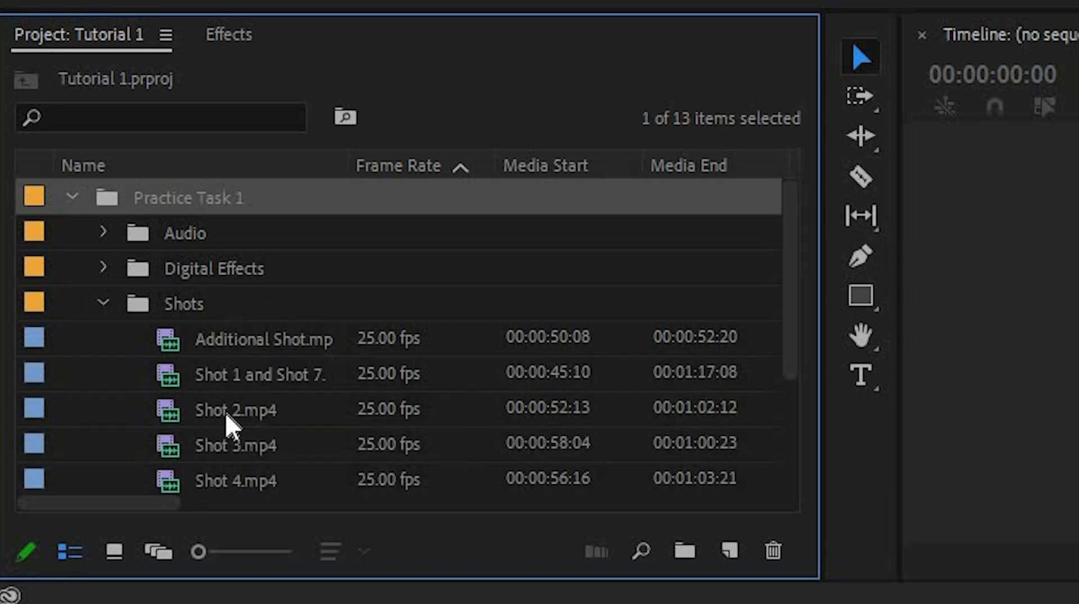
scroll(225, 411, "down", 3)
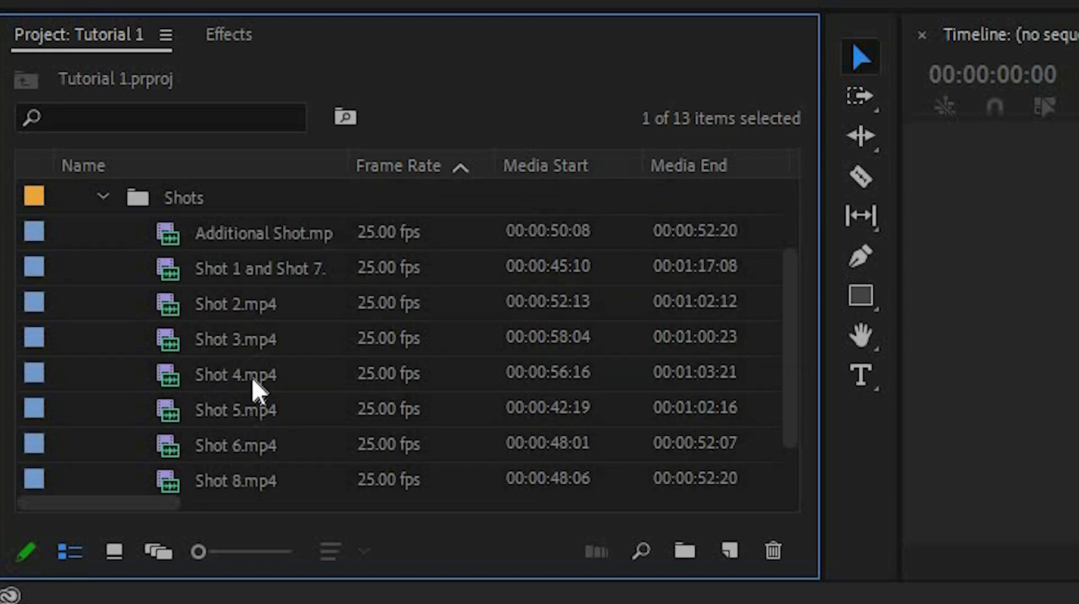
scroll(199, 236, "down", 1)
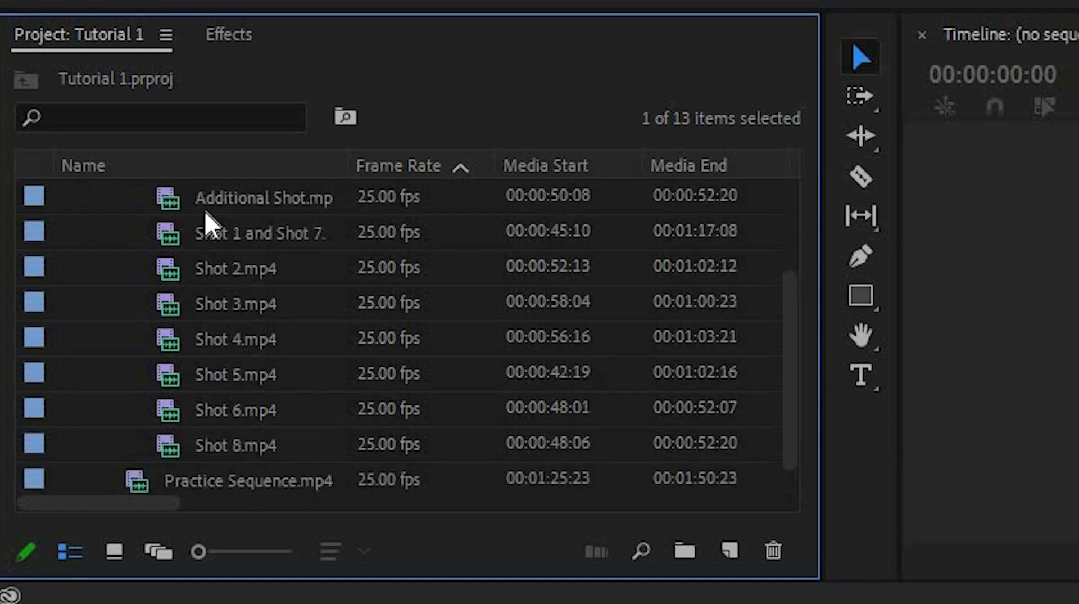
scroll(243, 346, "up", 3)
scroll(234, 341, "down", 3)
scroll(261, 338, "up", 2)
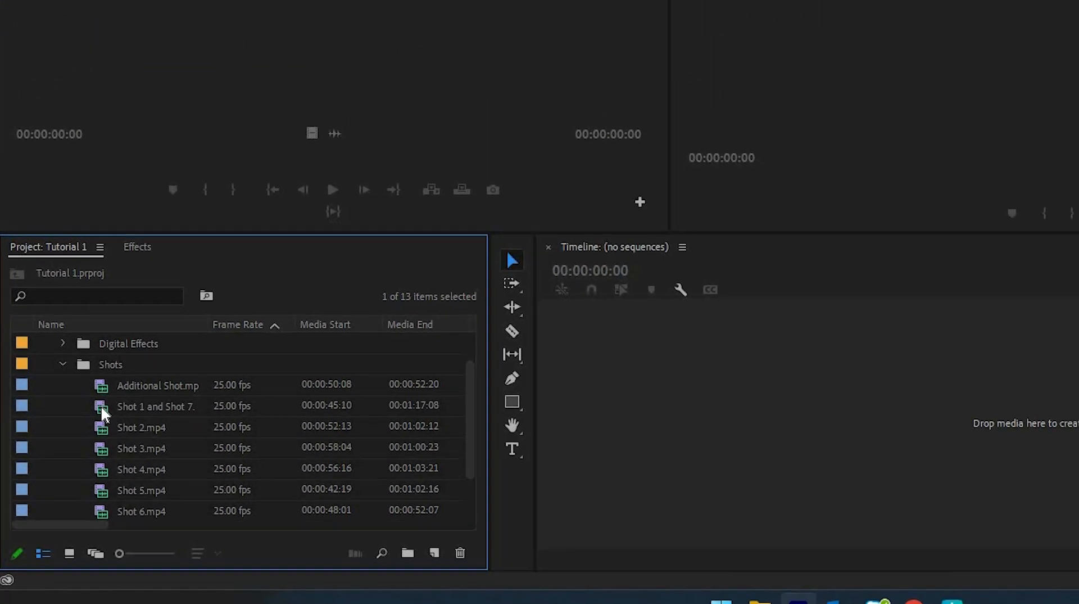
Step: Open Shot 1 and Shot 7.mp4 in the Source monitor, play it, and place its playhead at about 00:00:49:11
double_click(67, 463)
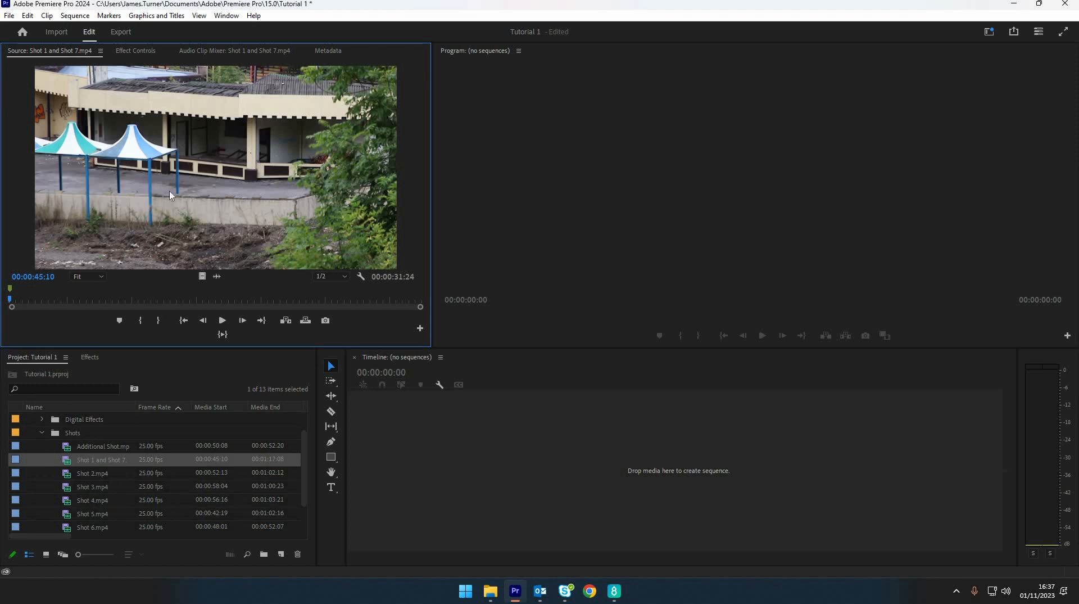
left_click(222, 320)
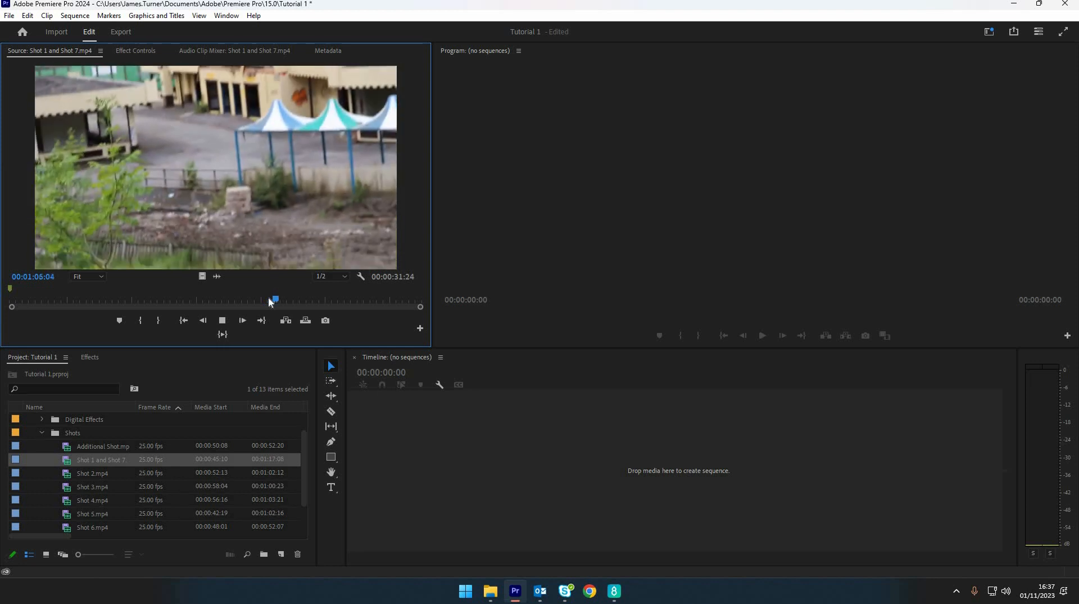
left_click(269, 297)
left_click_drag(258, 295, 63, 297)
left_click(72, 300)
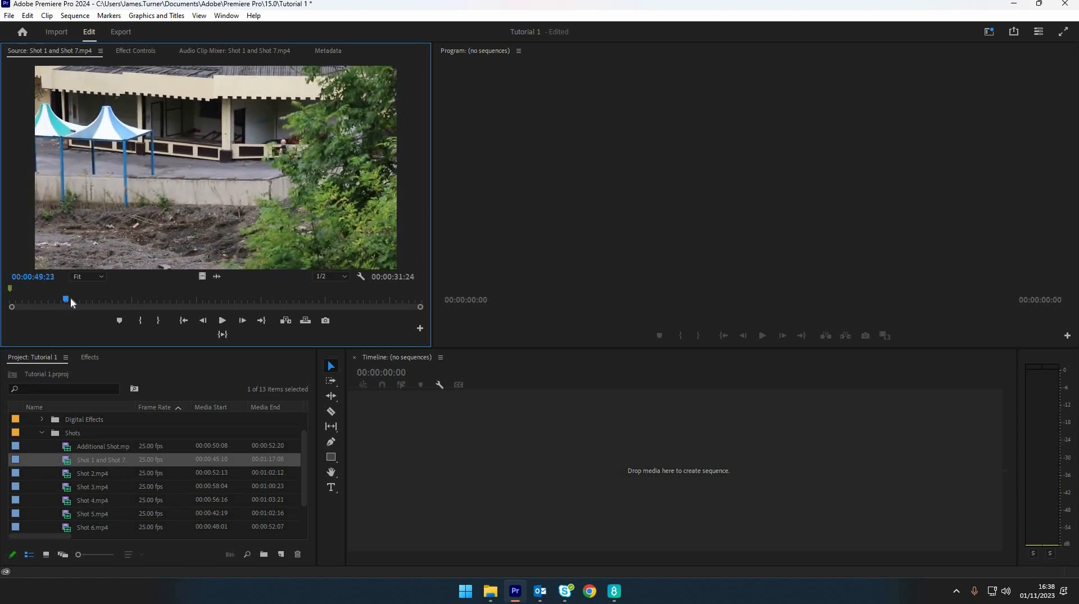
left_click_drag(71, 303, 62, 304)
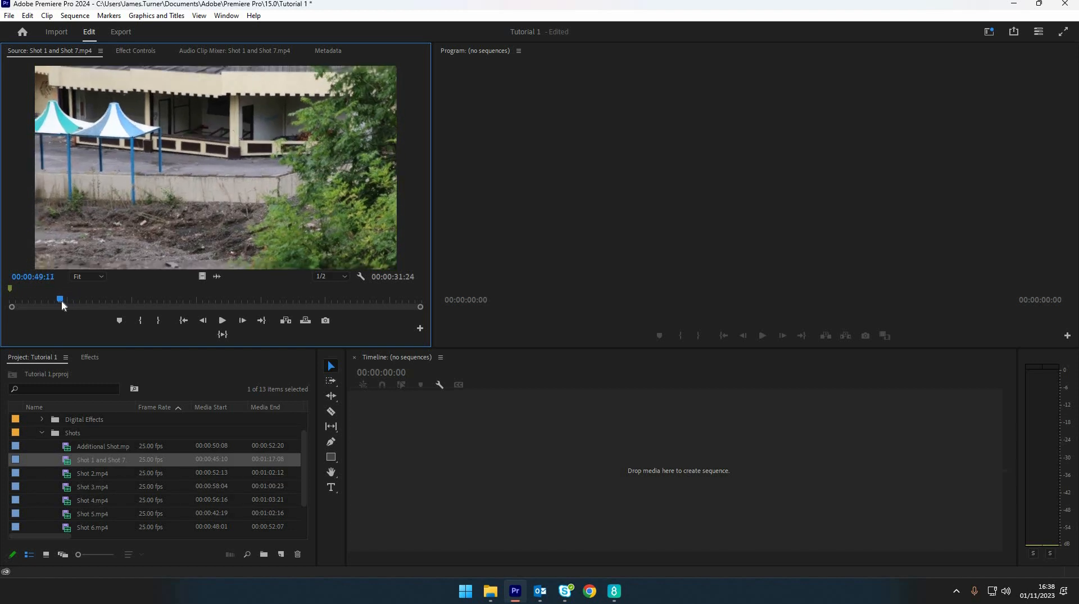
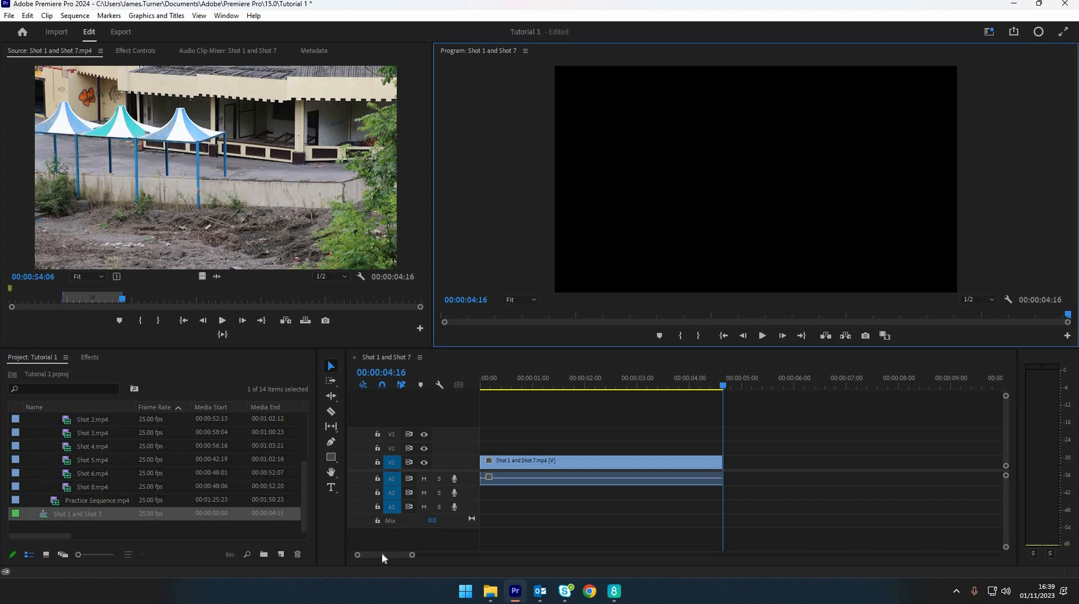
Step: Zoom out the sequence timeline until it spans about 40 seconds
left_click_drag(393, 552, 418, 555)
left_click(353, 556)
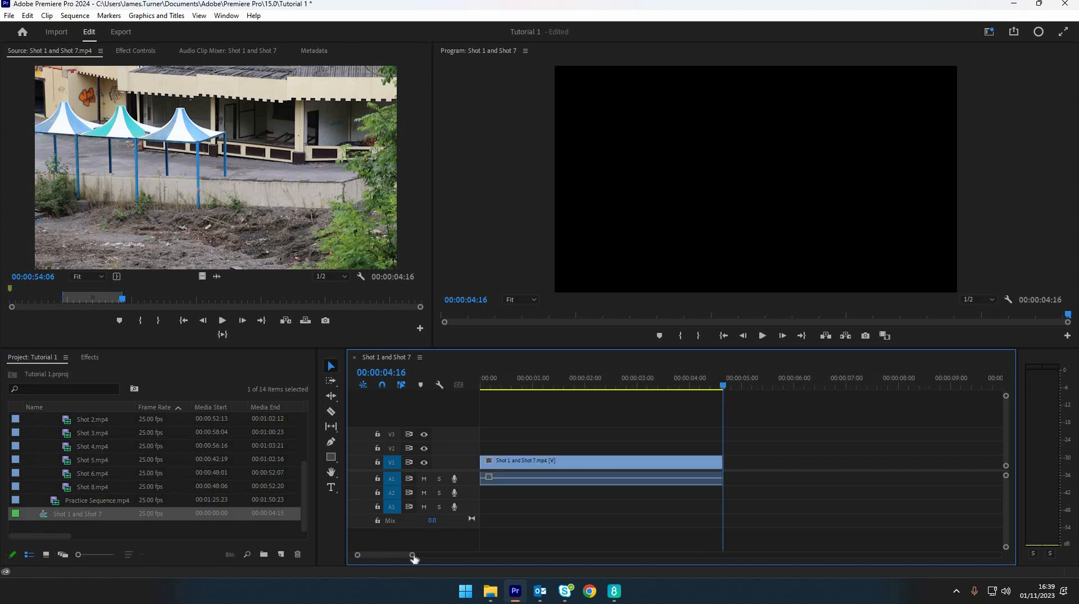
left_click_drag(413, 557, 601, 557)
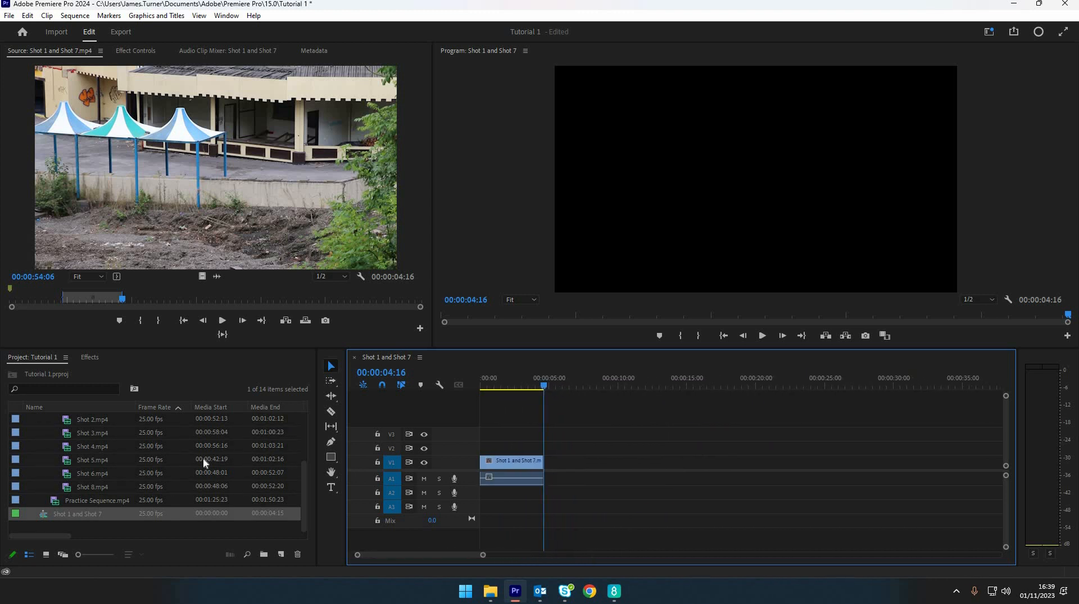
Step: Load Shot 2.mp4 from the Shots bin into the Source monitor and play it through
scroll(73, 463, "up", 1)
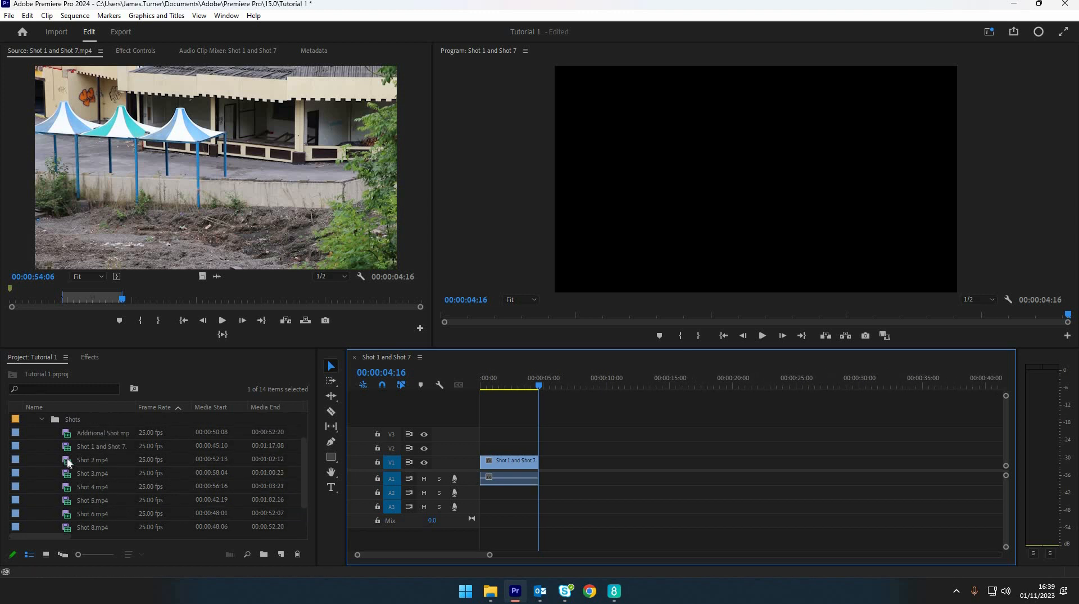
left_click_drag(67, 462, 215, 359)
left_click_drag(37, 304, 33, 298)
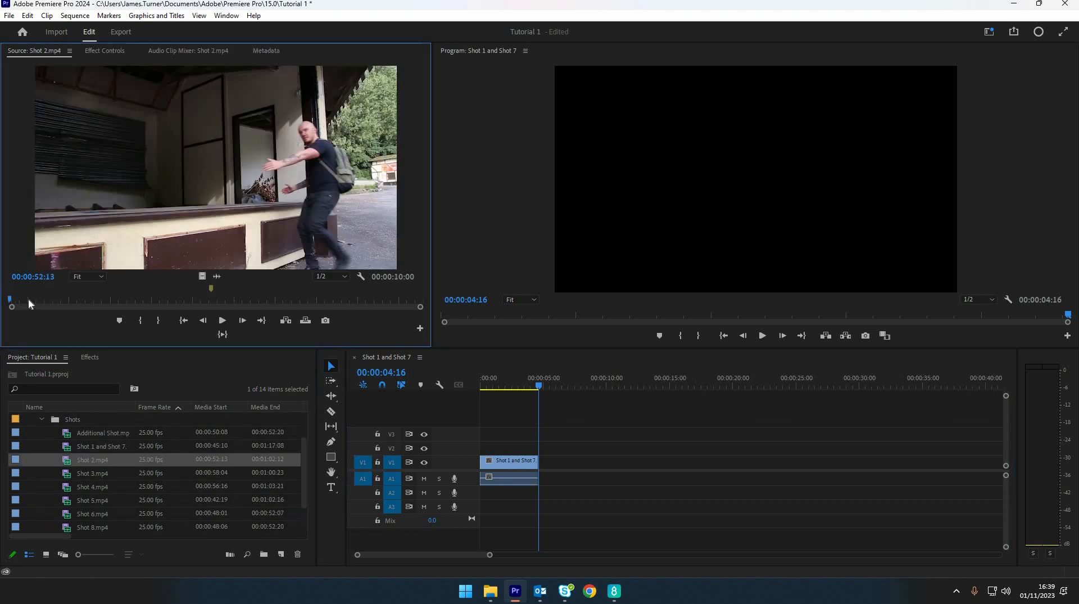
left_click(220, 320)
left_click(184, 321)
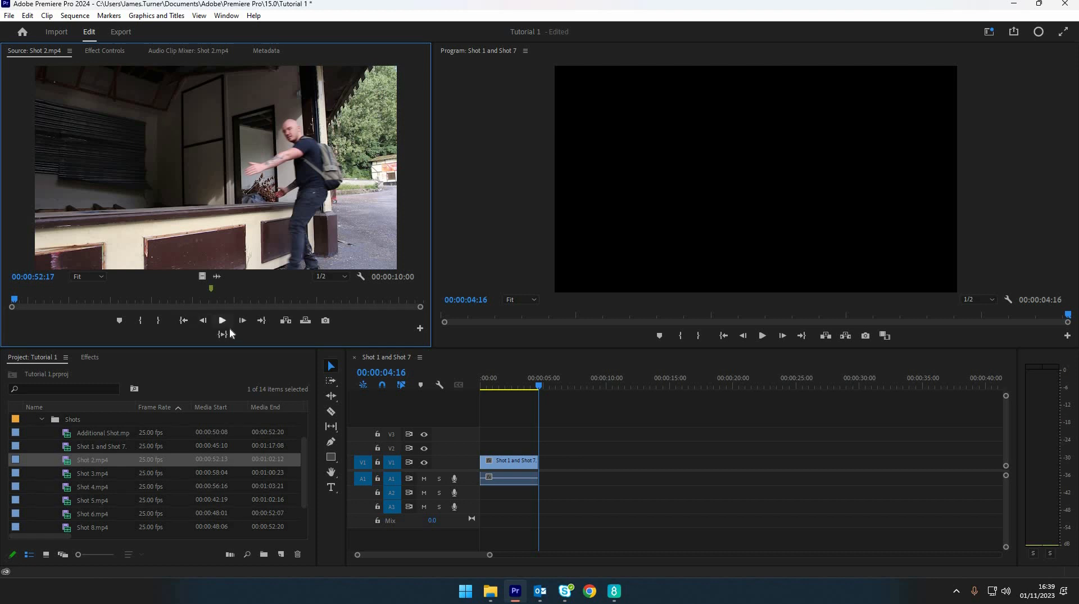
left_click(227, 332)
left_click(227, 332)
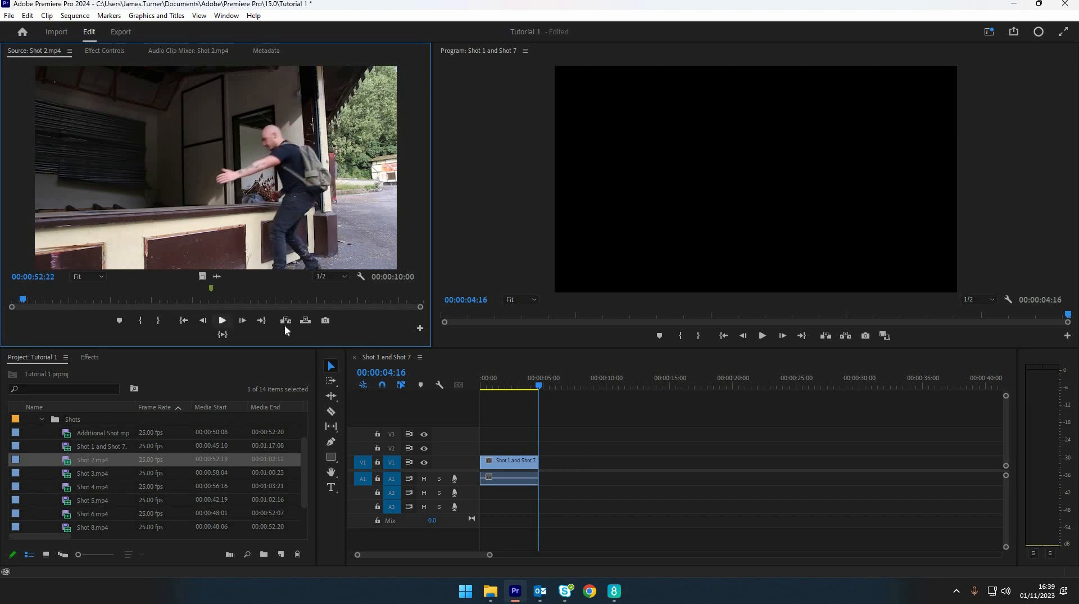
left_click(223, 321)
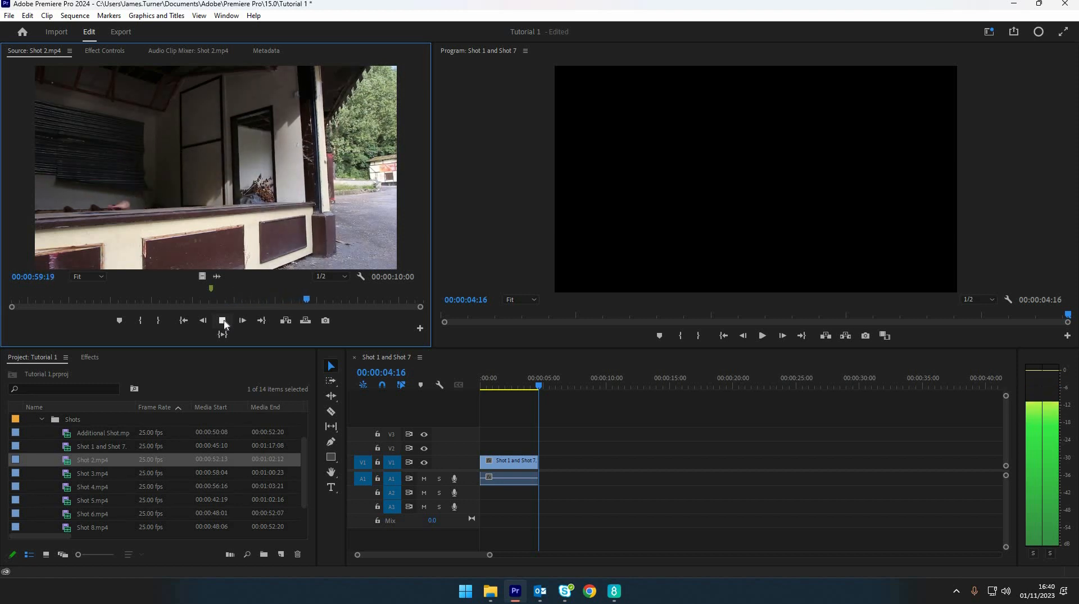
key("space")
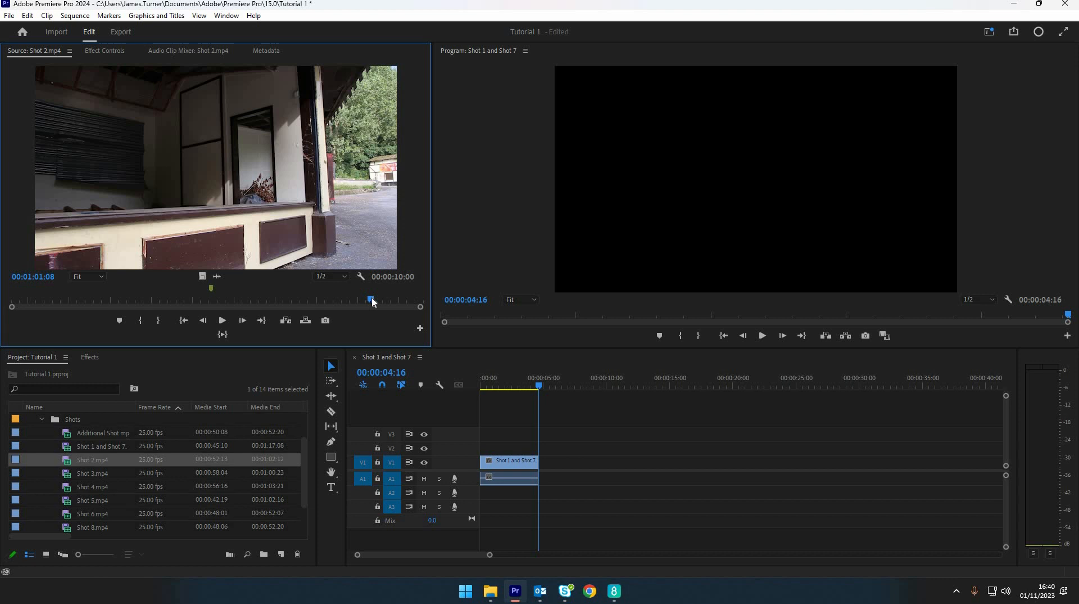
Step: Set the In point of Shot 2.mp4 at 00:00:57:17, where the runner approaches the counter
left_click(215, 297)
key("space")
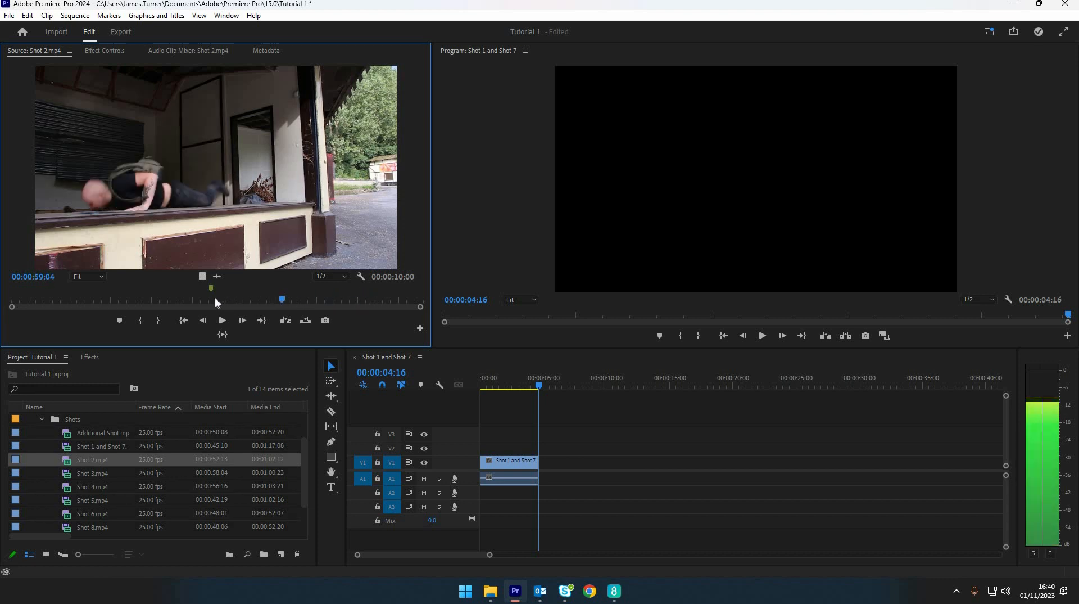
key("Right")
key("Right")
key("Right")
key("Right")
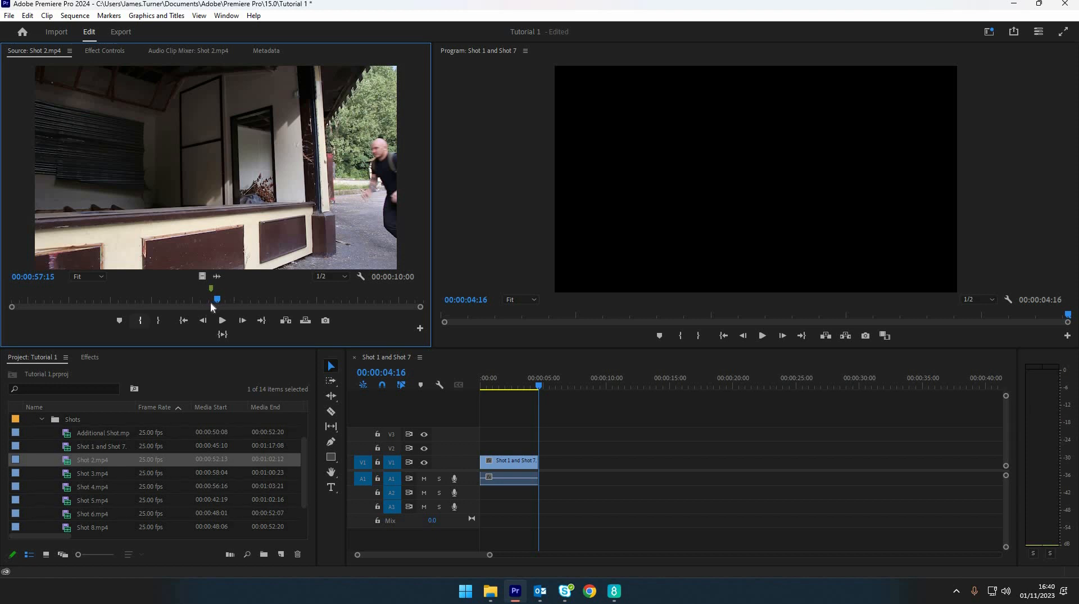
key("Right")
key("Right")
key("Right")
key("Right")
key("Right")
key("Right")
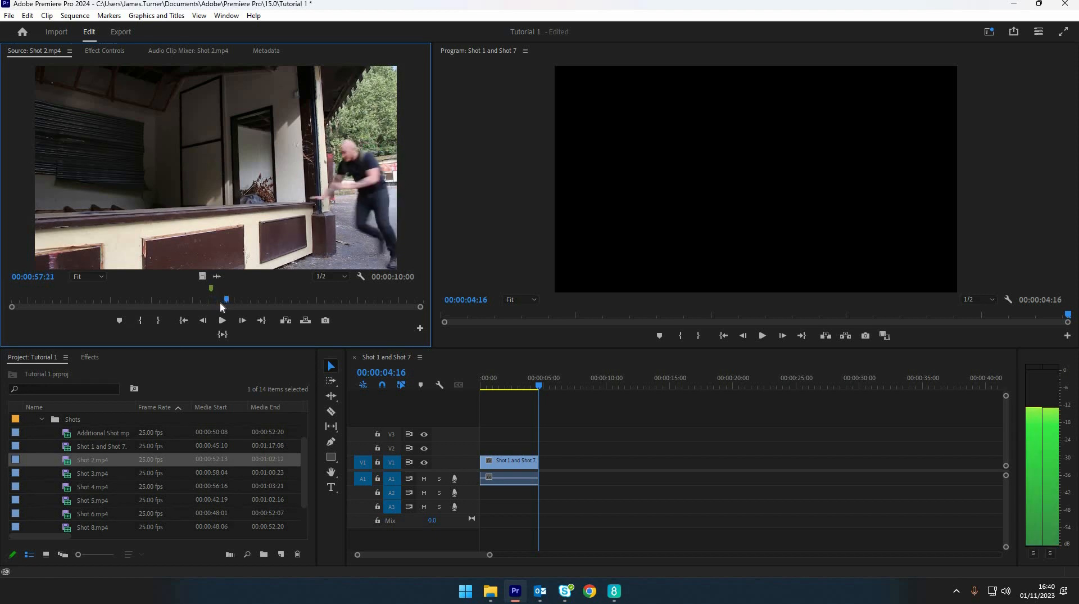
key("Left")
key("Left")
key("Left")
key("Left")
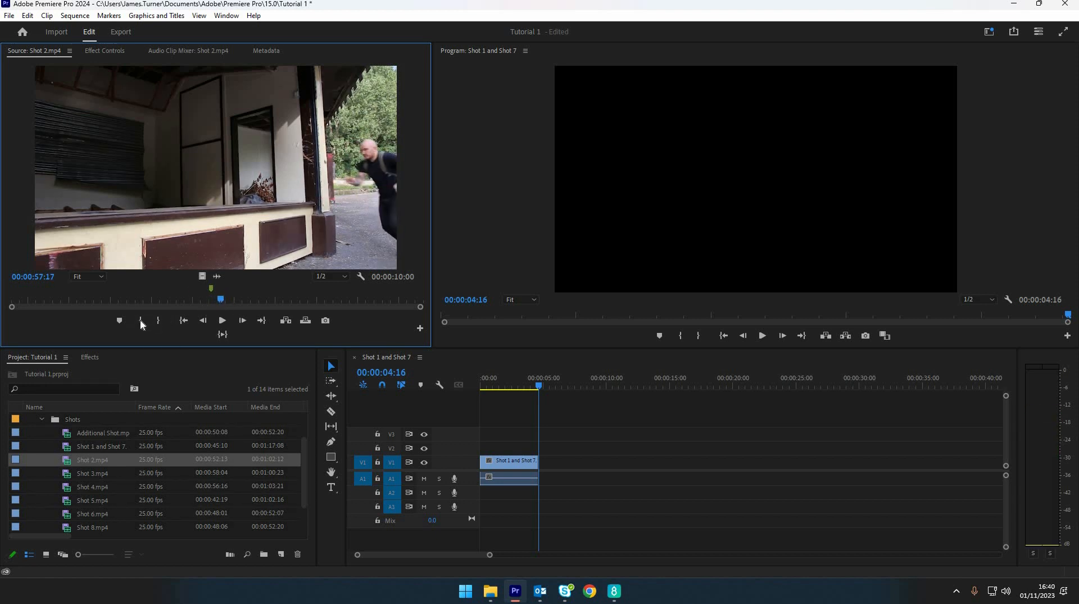
key("i")
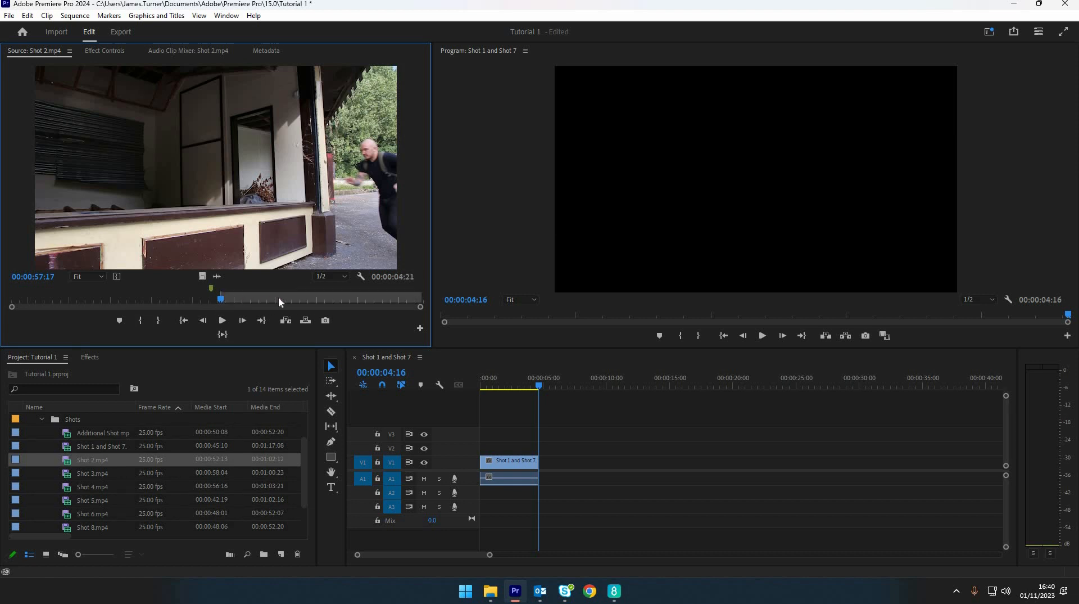
Step: Set the Out point of Shot 2.mp4 at 00:01:00:00 and place the marked section directly after the first clip on V1 and A1
left_click(316, 298)
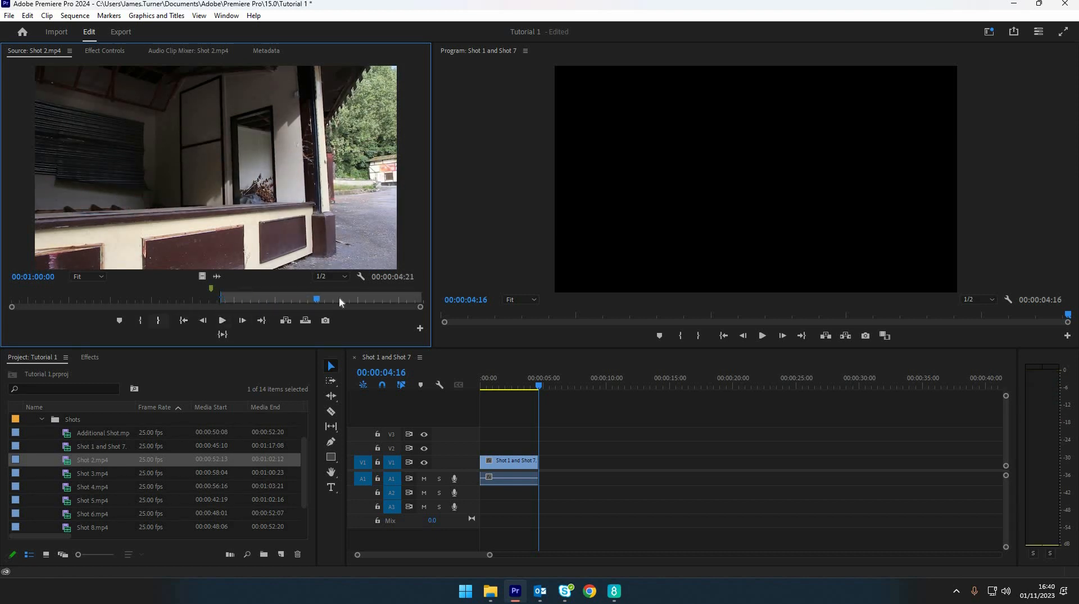
key("o")
left_click_drag(323, 173, 535, 469)
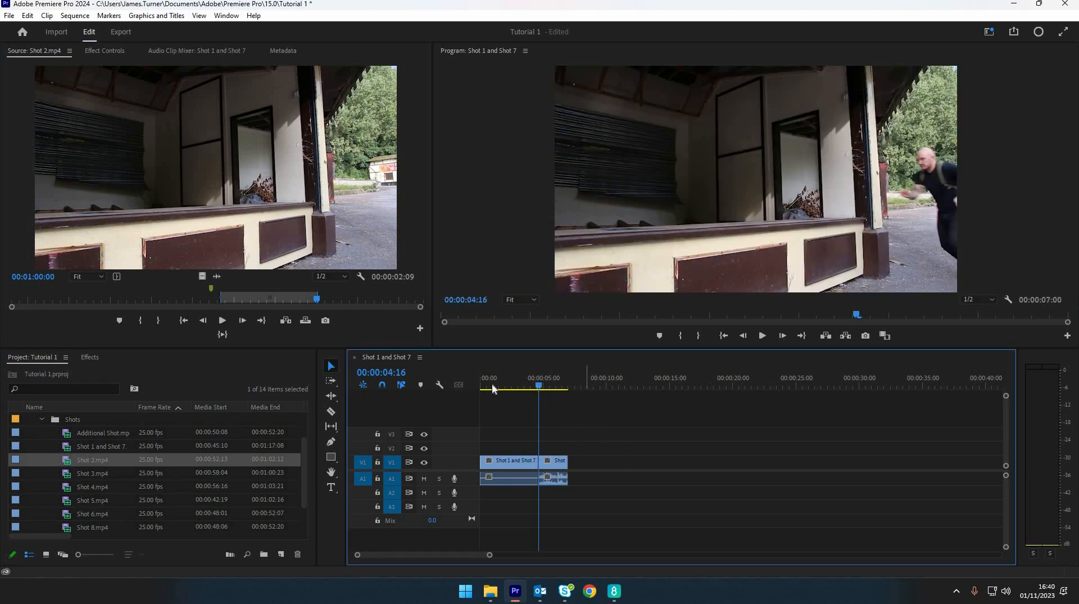
Step: Play the sequence from the start and review the cut between the two clips, leaving the playhead at 00:00:02:10
key("Home")
key("space")
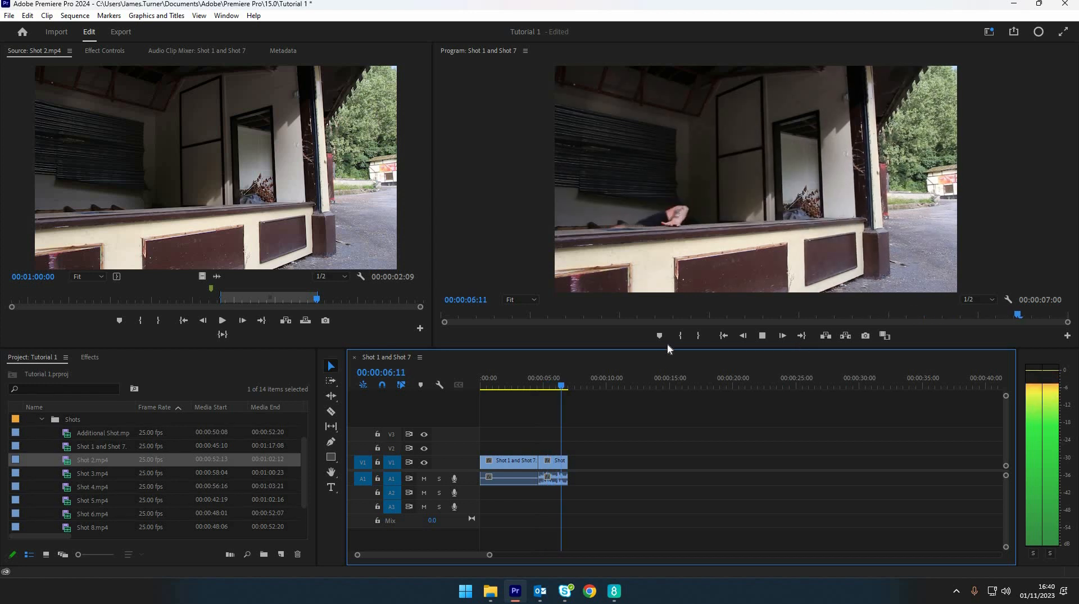
left_click_drag(519, 380, 550, 383)
key("space")
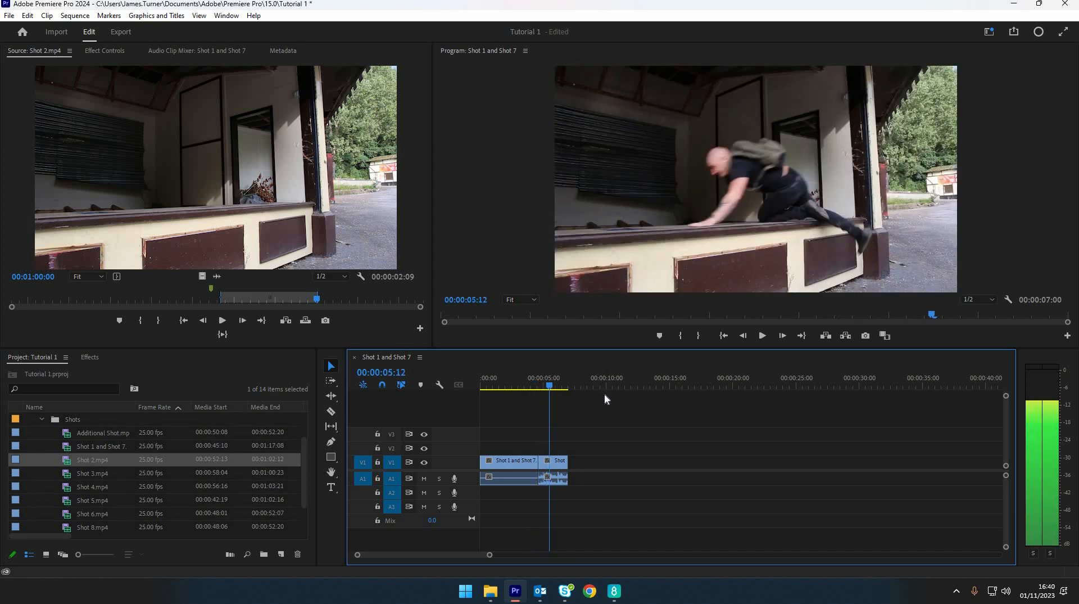
key("space")
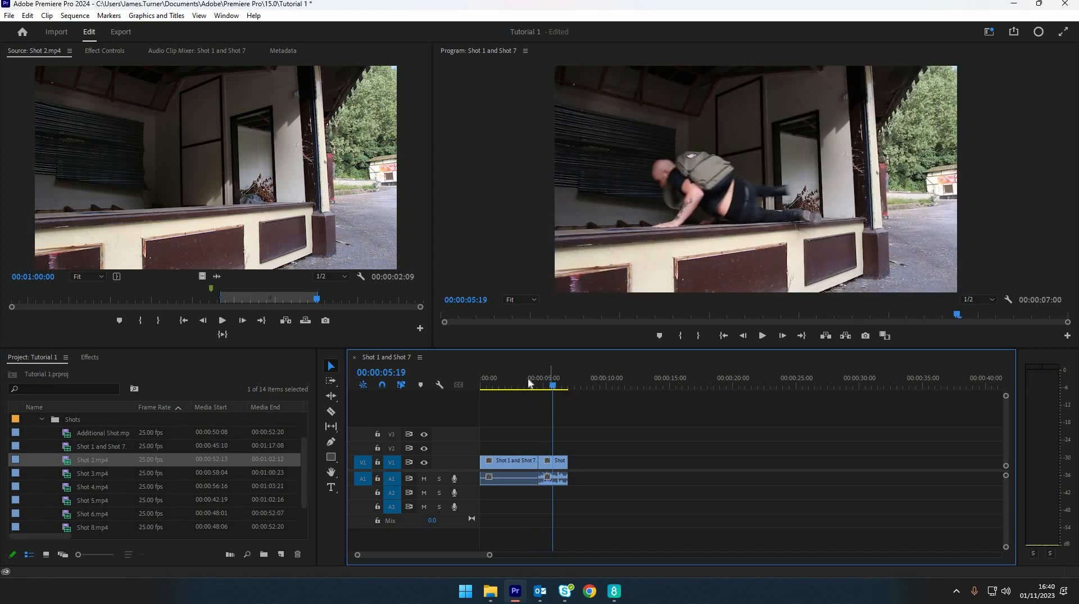
left_click(510, 377)
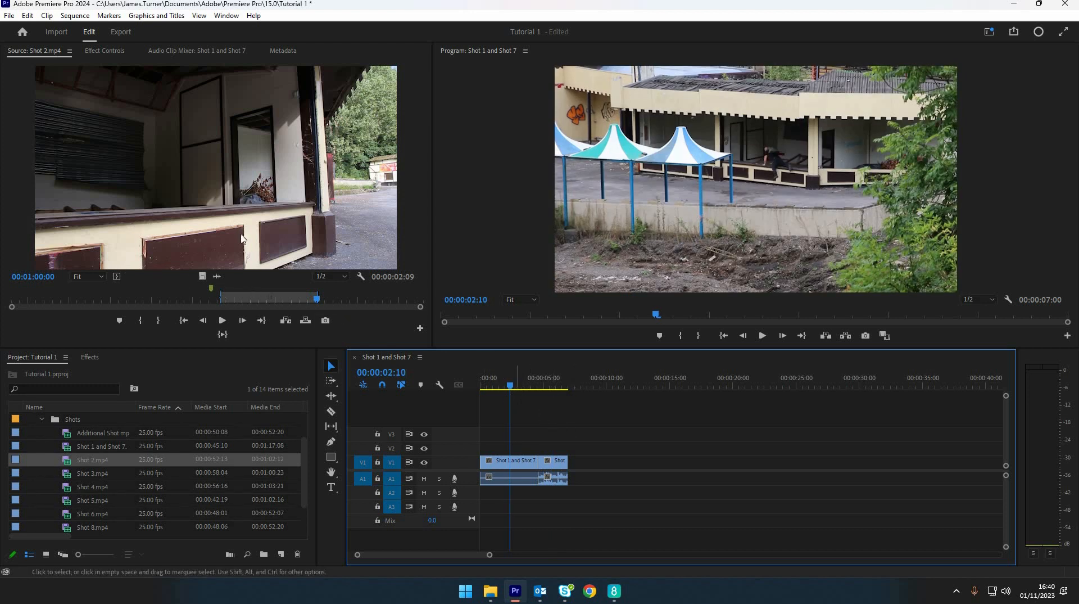
Step: Trim the end of the first timeline clip to a duration of 00:00:01:05, move the Shot 2 clip against it, and play the result
left_click(534, 462)
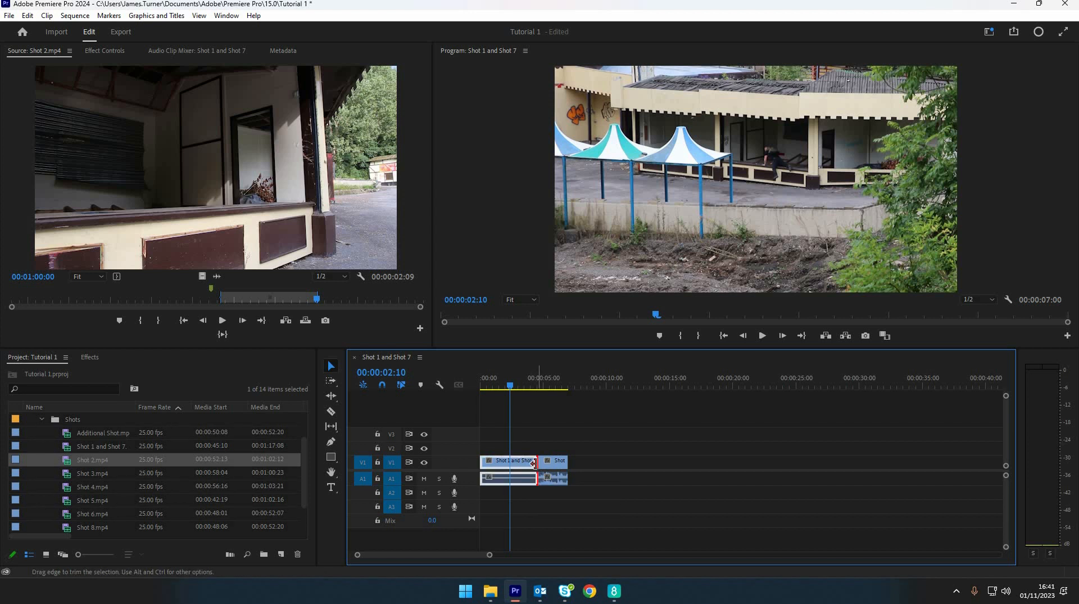
left_click_drag(534, 461, 492, 467)
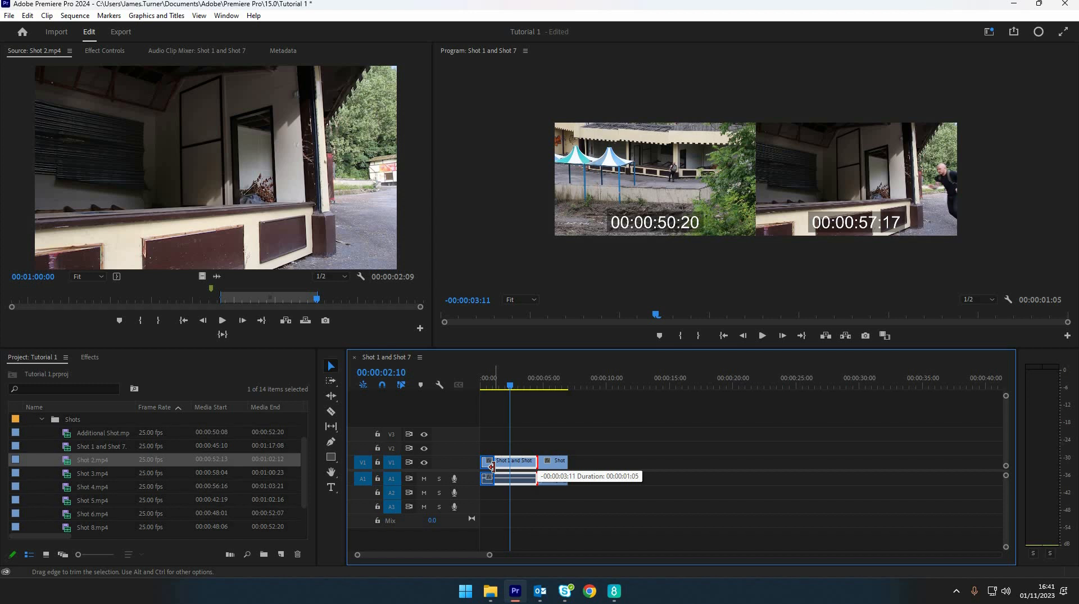
mouse_move(493, 466)
left_mouse_down()
mouse_move(553, 465)
mouse_move(510, 465)
left_mouse_up()
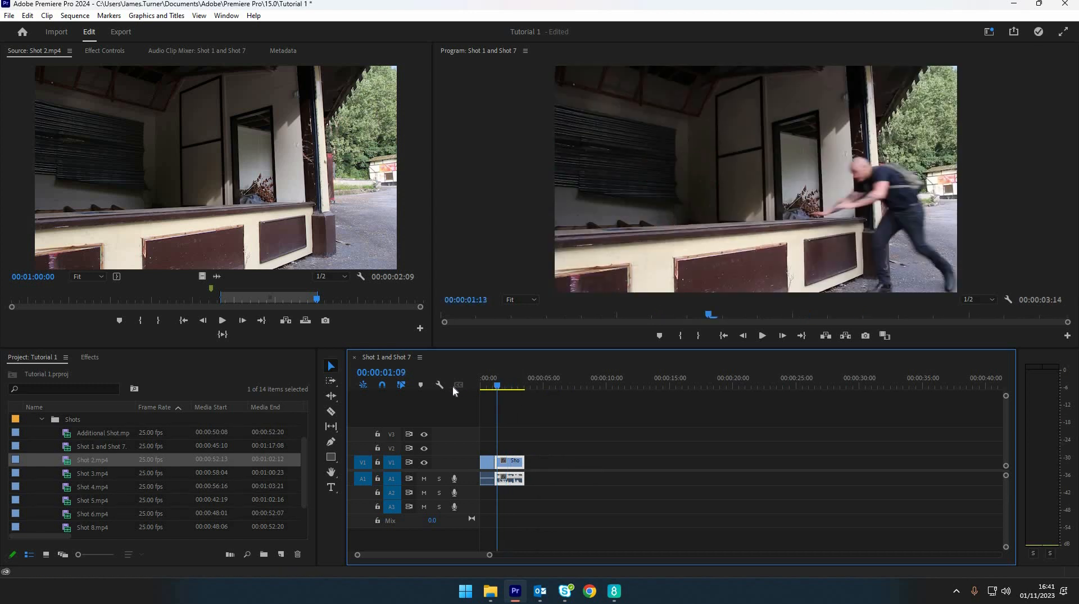
key("space")
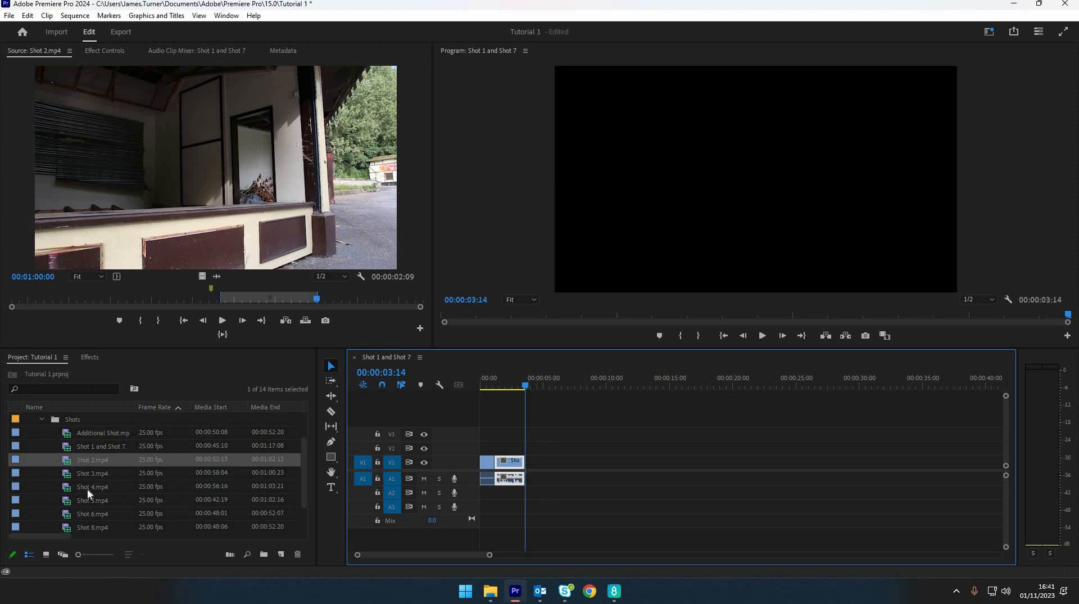
Step: Look through the Shots bin and open the Additional Shot clip in the Source monitor
scroll(83, 447, "down", 1)
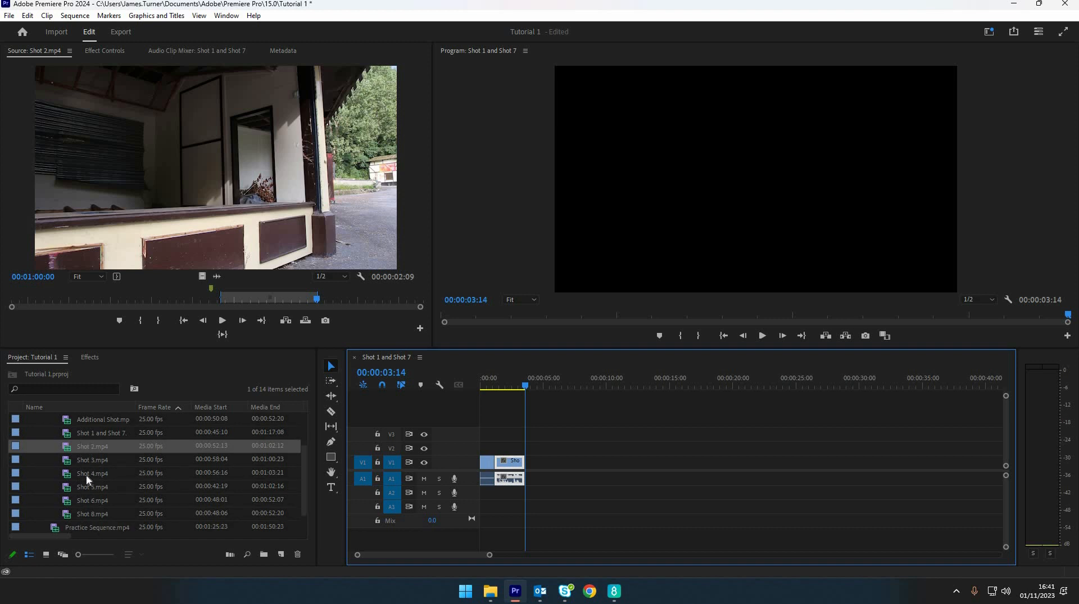
scroll(71, 447, "up", 1)
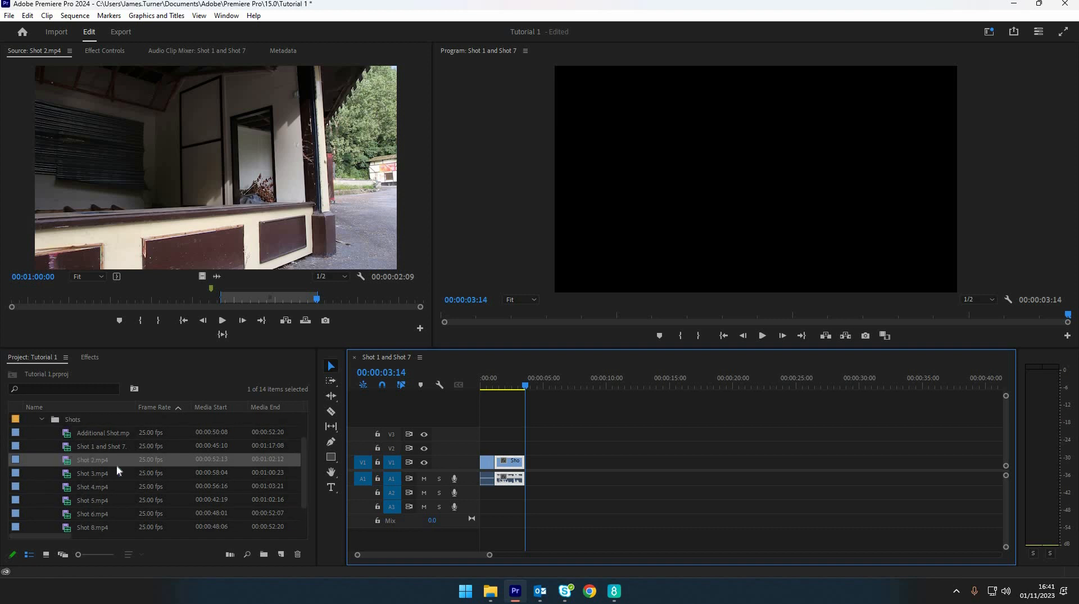
double_click(95, 432)
scroll(68, 454, "down", 1)
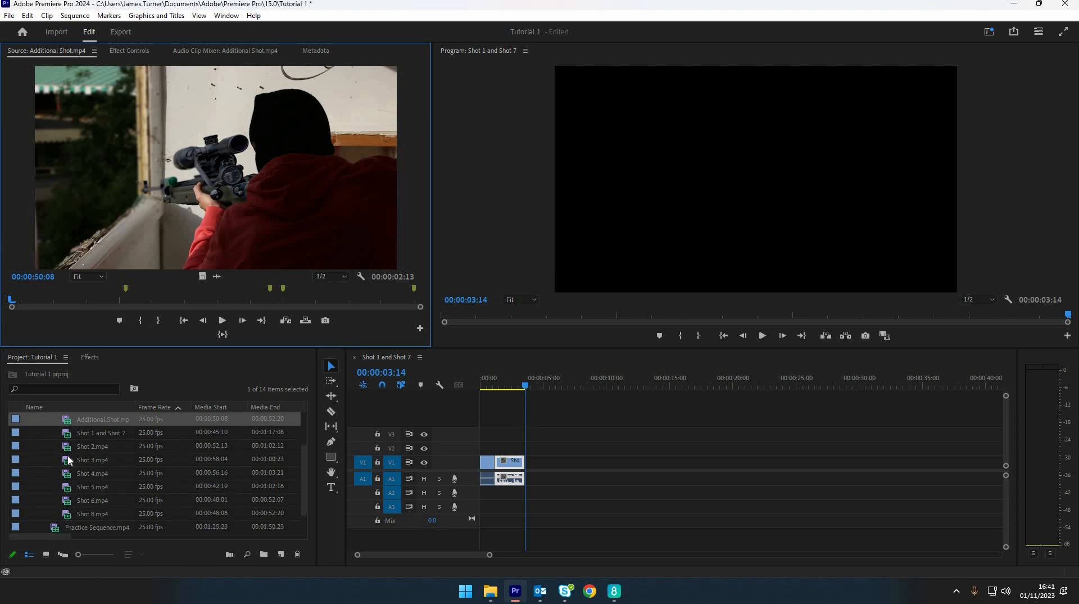
scroll(67, 459, "up", 1)
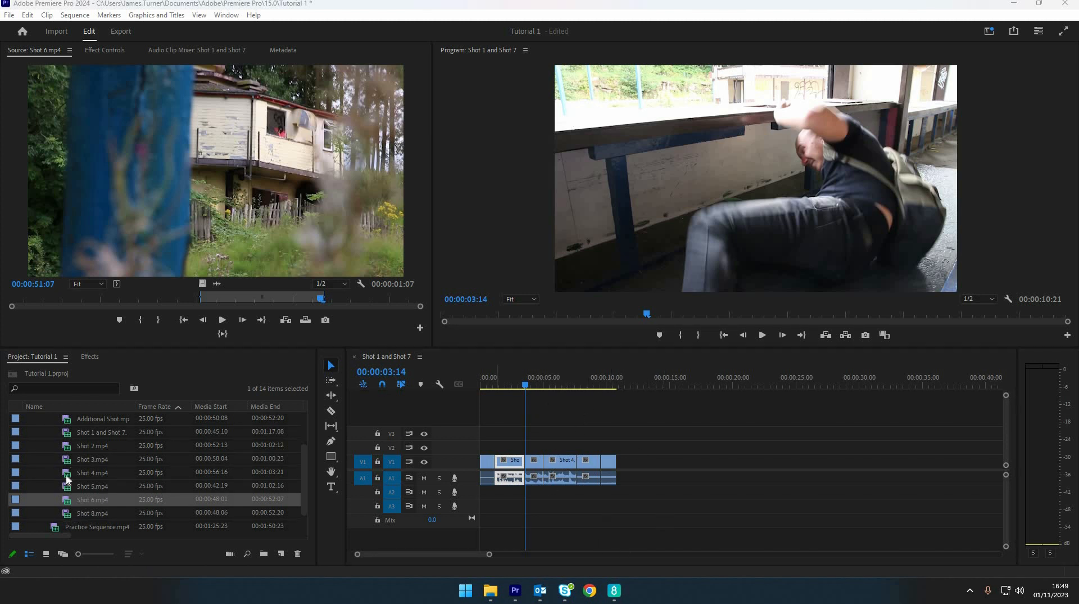
Step: Load Shot 4.mp4 in the Source monitor, try its marked section with sound after the last timeline clip, and delete it again
left_click_drag(91, 472, 240, 157)
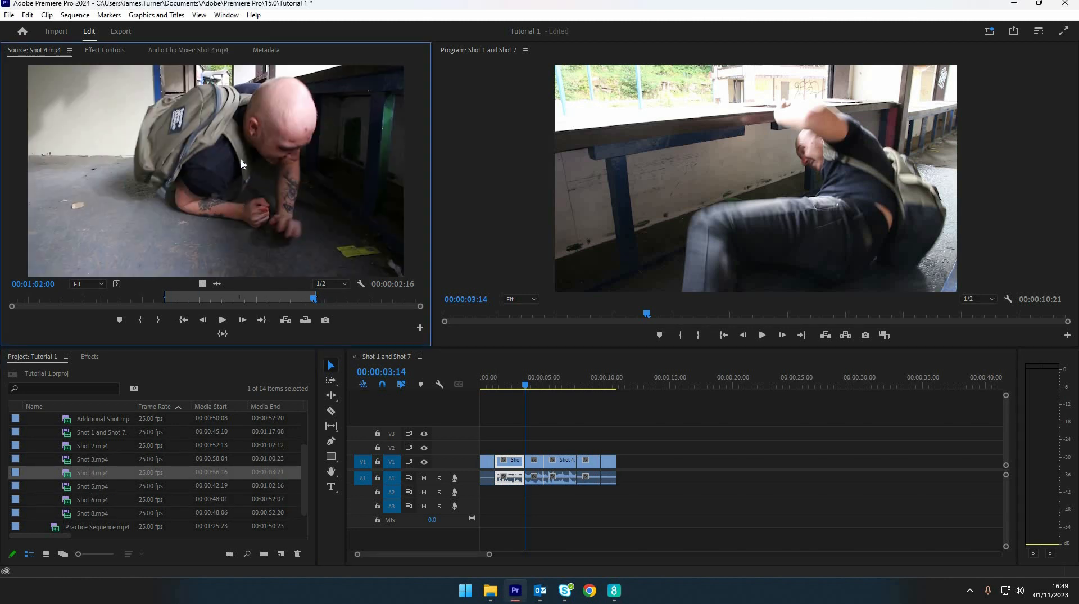
left_click_drag(351, 252, 623, 430)
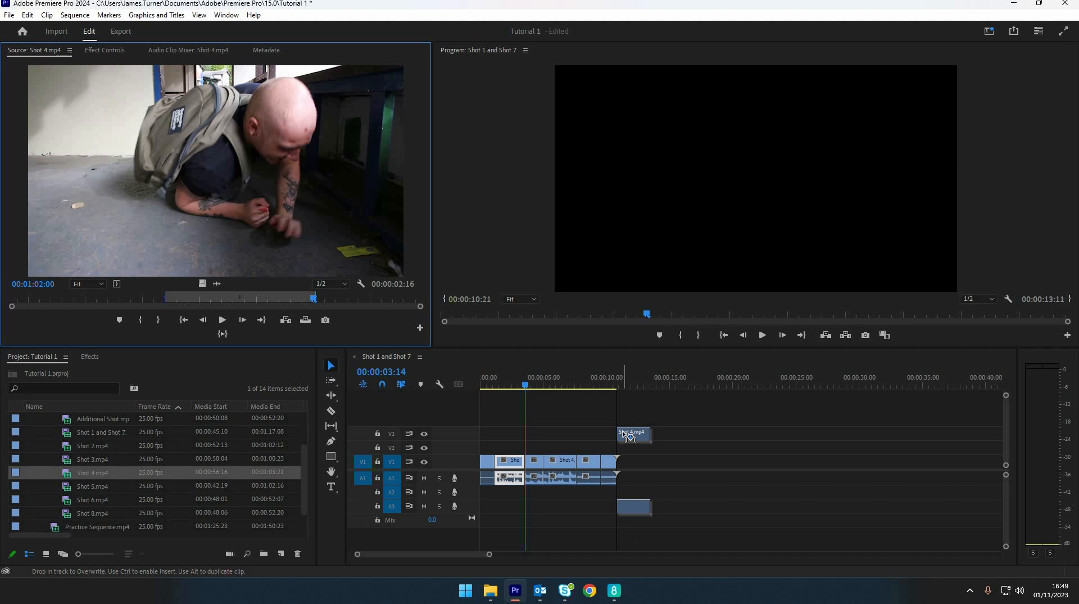
left_click_drag(628, 436, 645, 459)
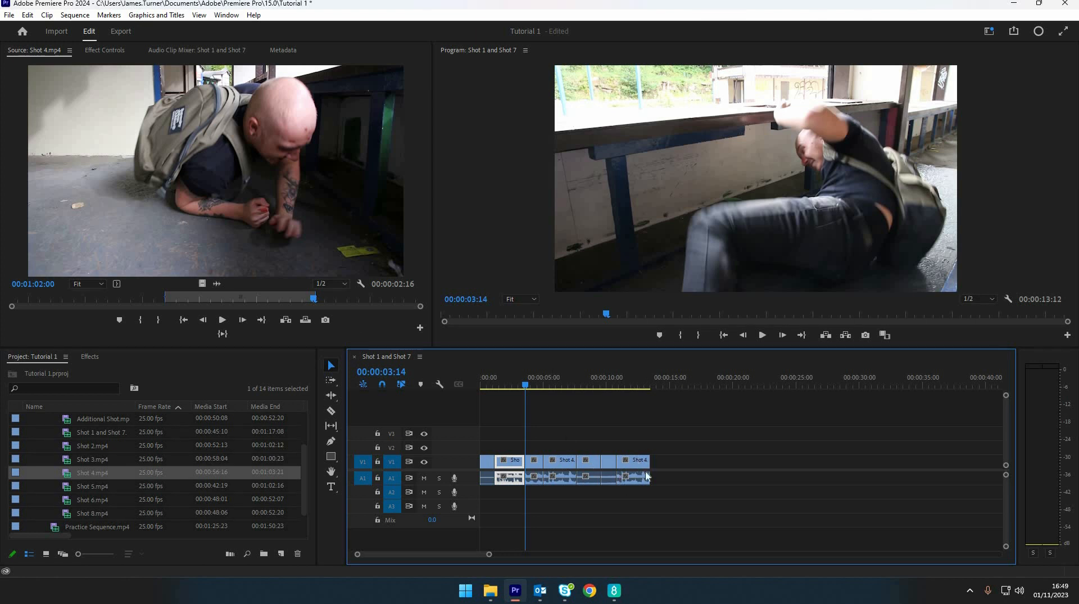
left_click(644, 464)
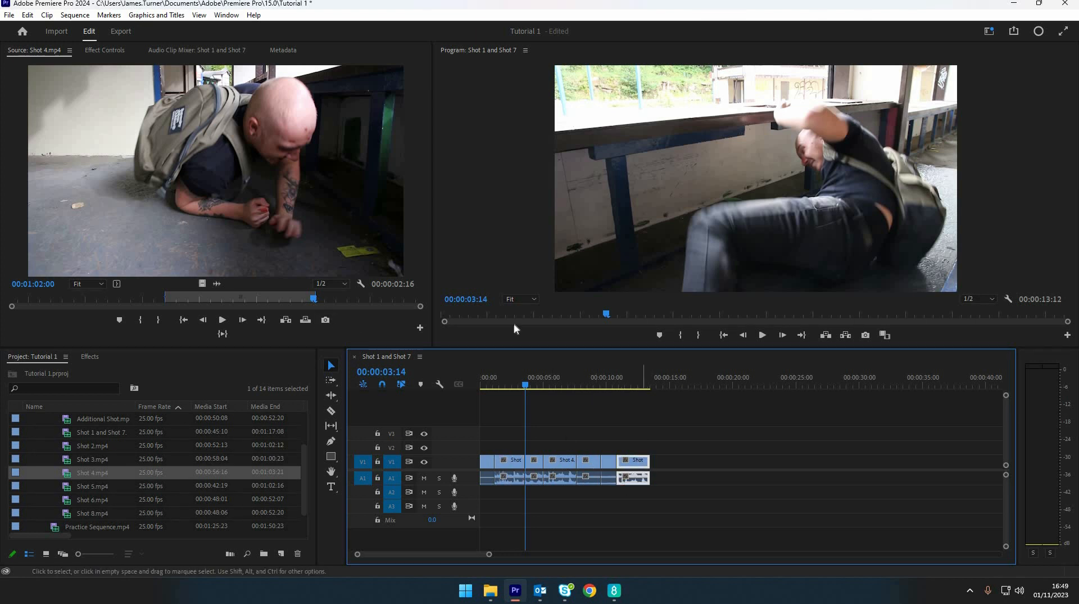
key("Delete")
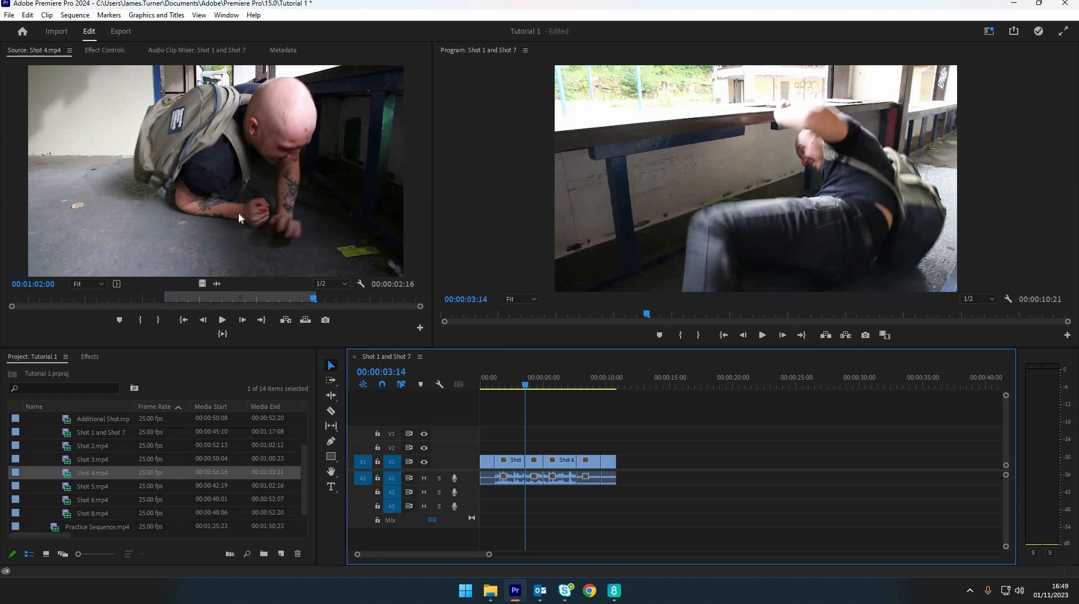
Step: Try adding only the video and then only the audio of Shot 4.mp4 at the end of the sequence, undoing each placement
left_click(242, 230)
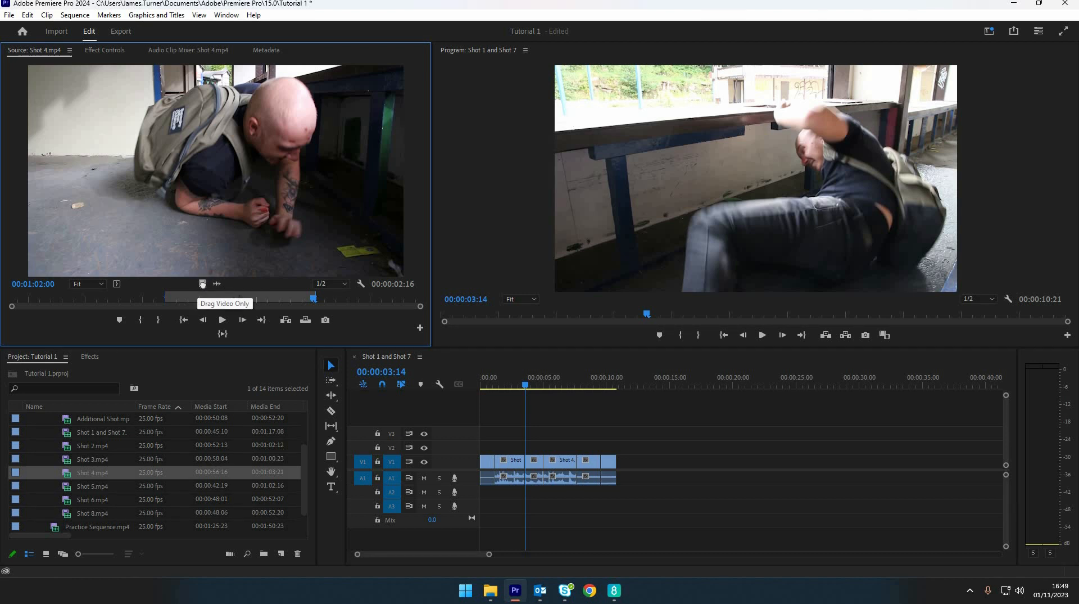
left_click_drag(337, 324, 623, 459)
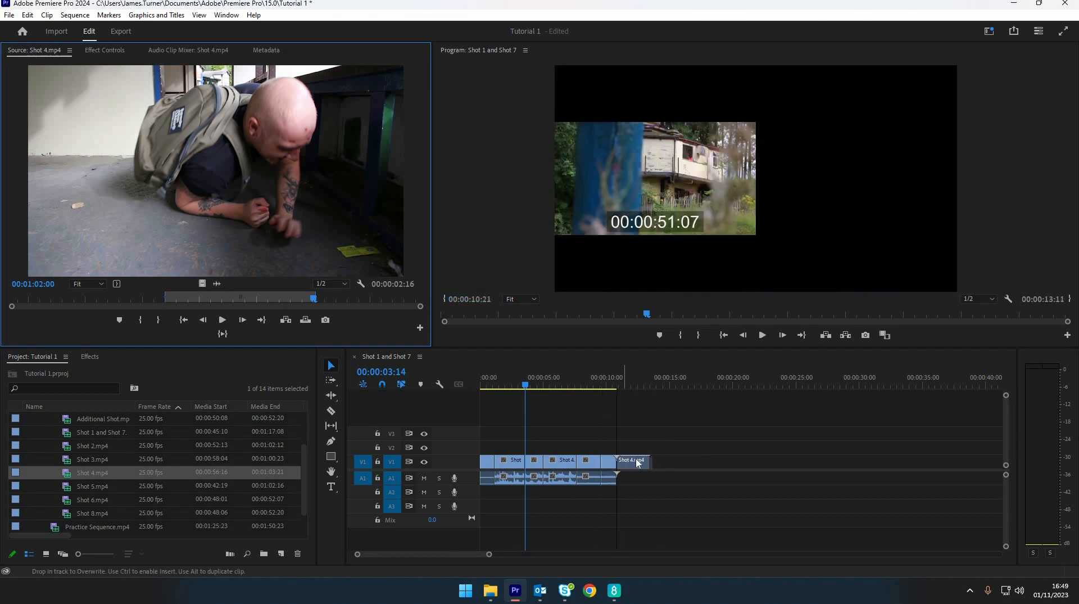
left_click_drag(638, 463, 638, 462)
key("ctrl+z")
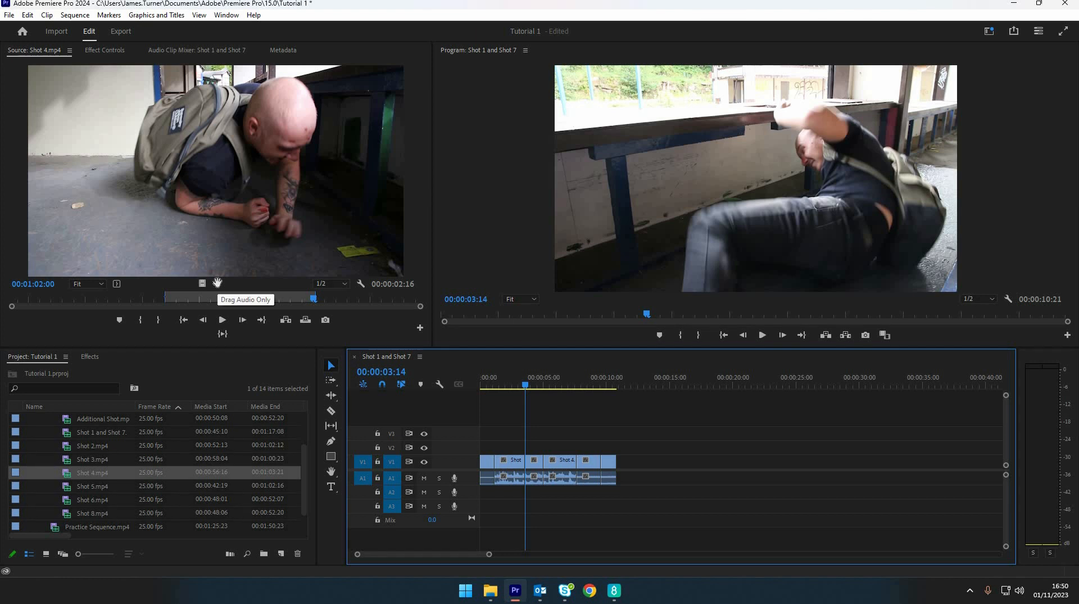
left_click_drag(218, 284, 639, 483)
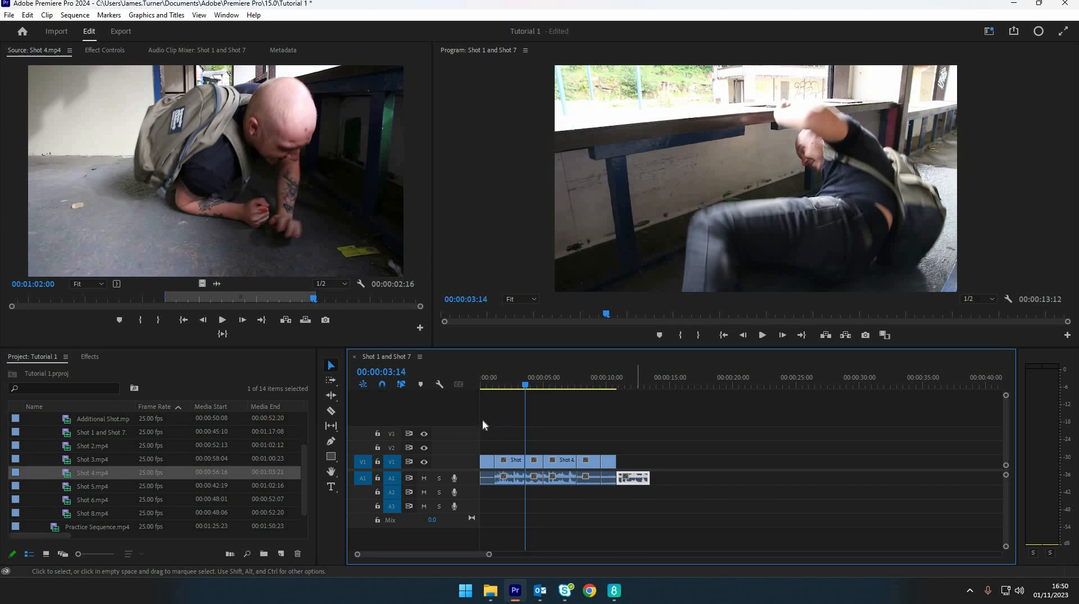
key("ctrl+z")
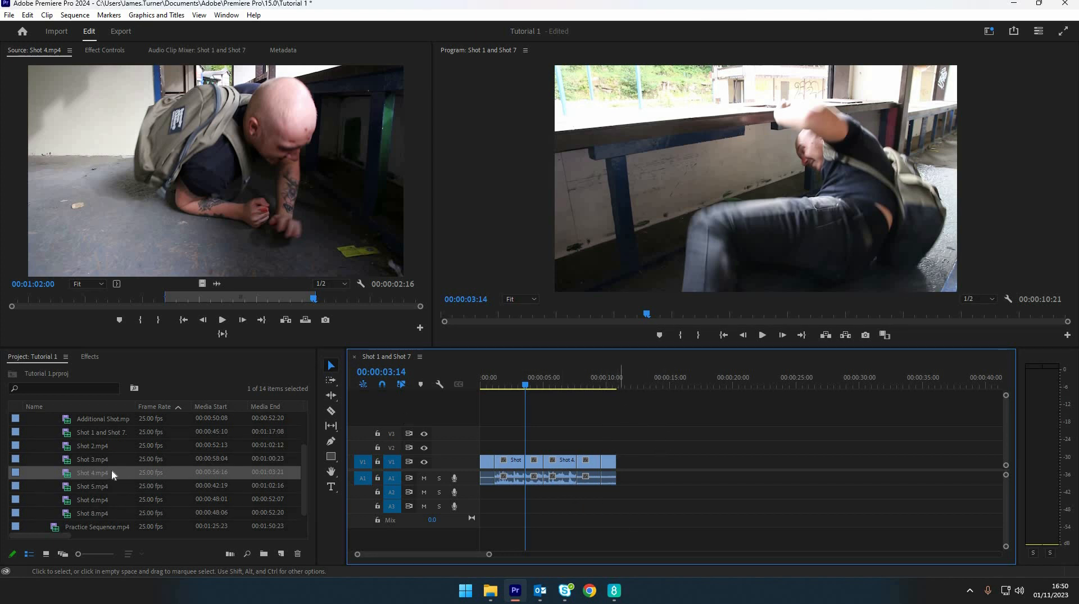
Step: Expand the Audio bin and its Music bin within the Practice Task 1 bin
scroll(104, 475, "up", 3)
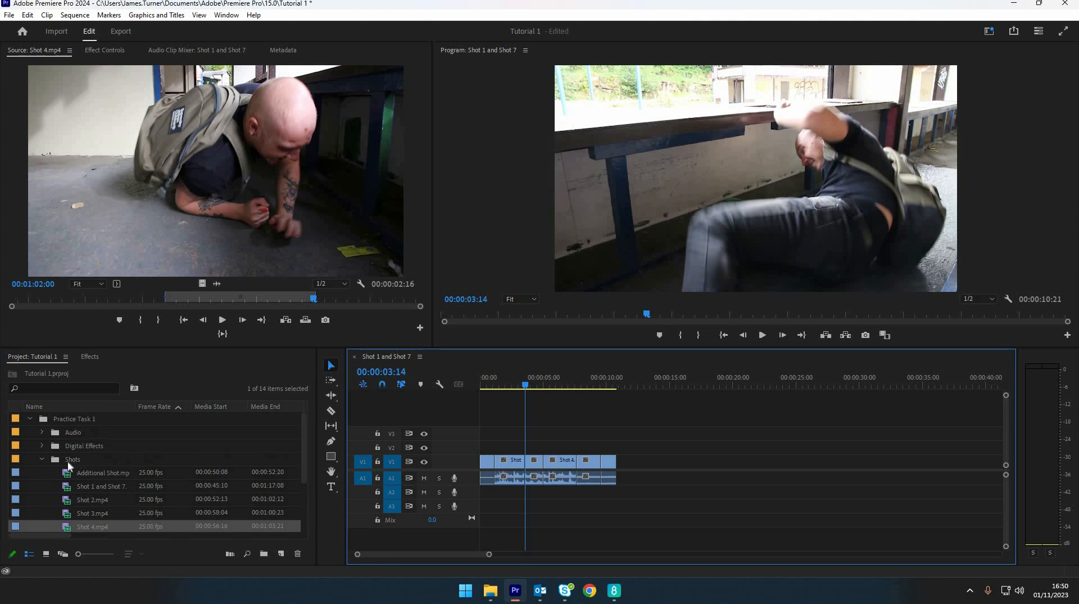
left_click(42, 431)
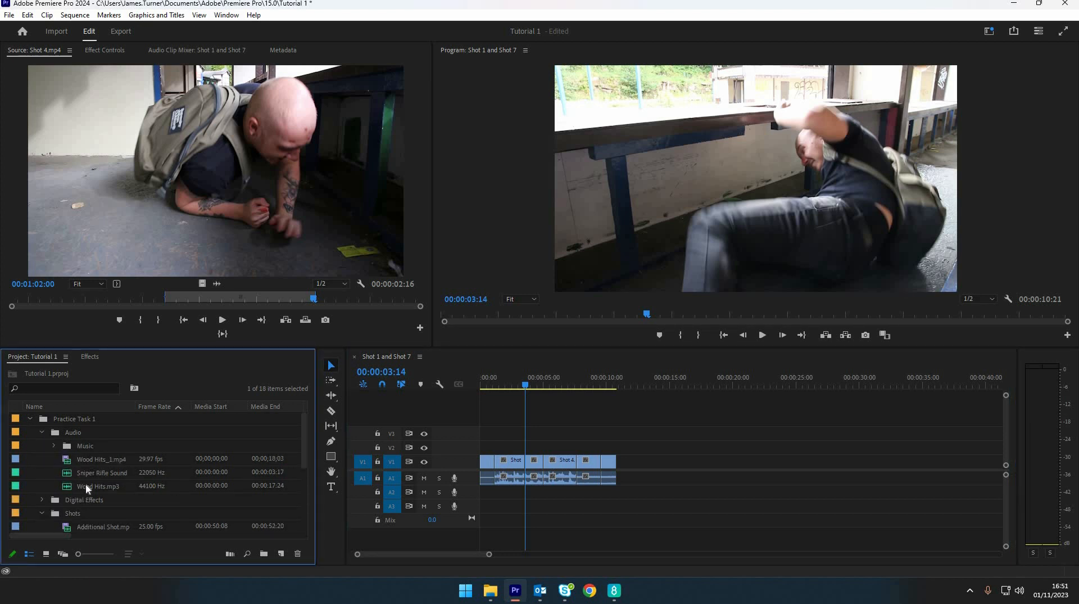
left_click(54, 445)
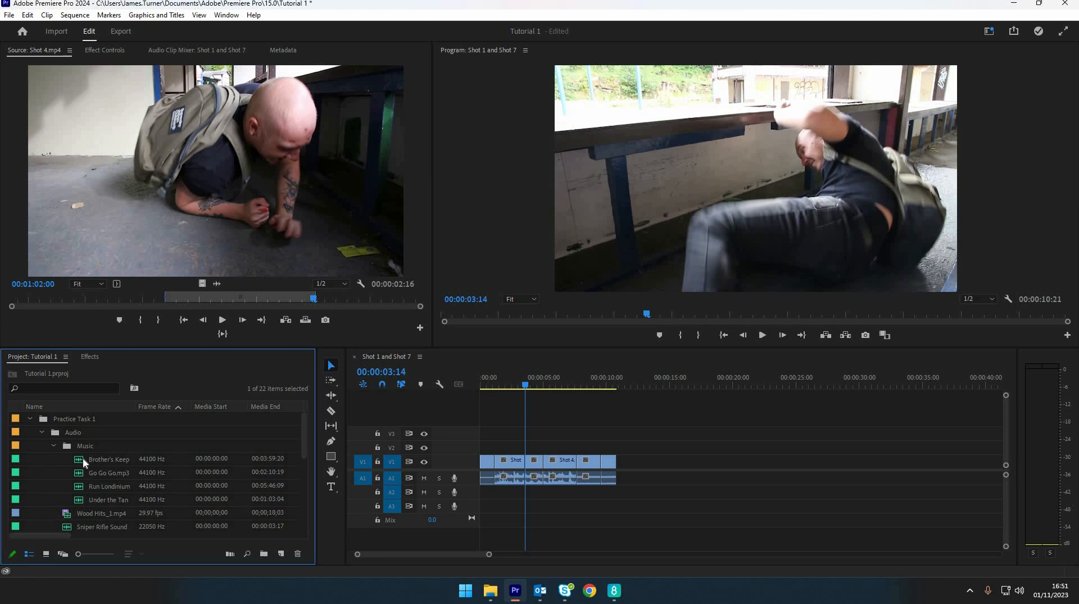
Step: Open Brother's Keeper.mp3 in the Source monitor, listen to its opening, and move its playhead to about 00:01:43:17
double_click(82, 461)
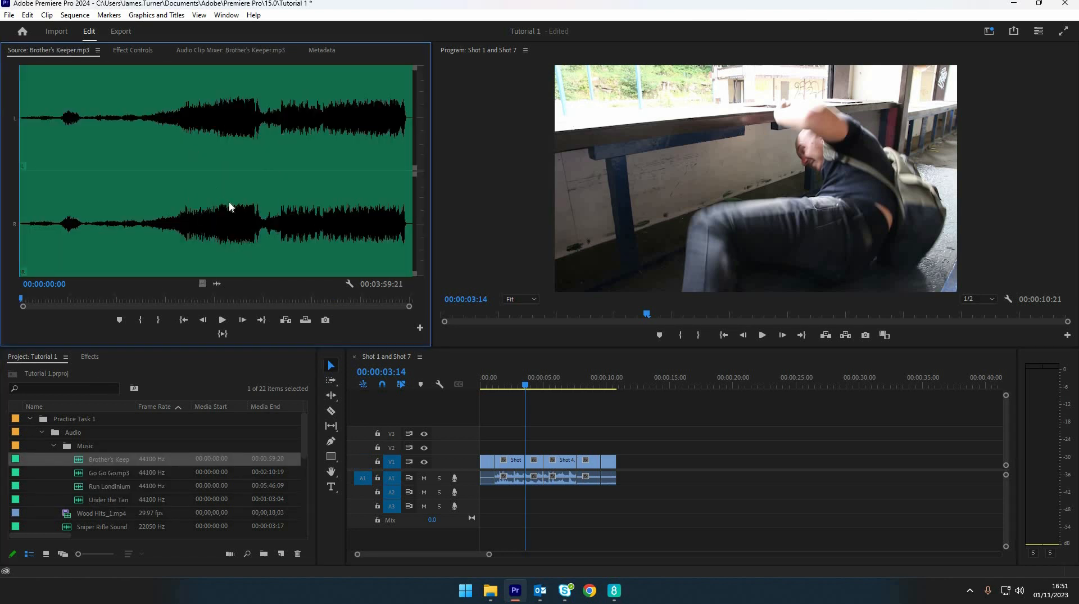
left_click(222, 321)
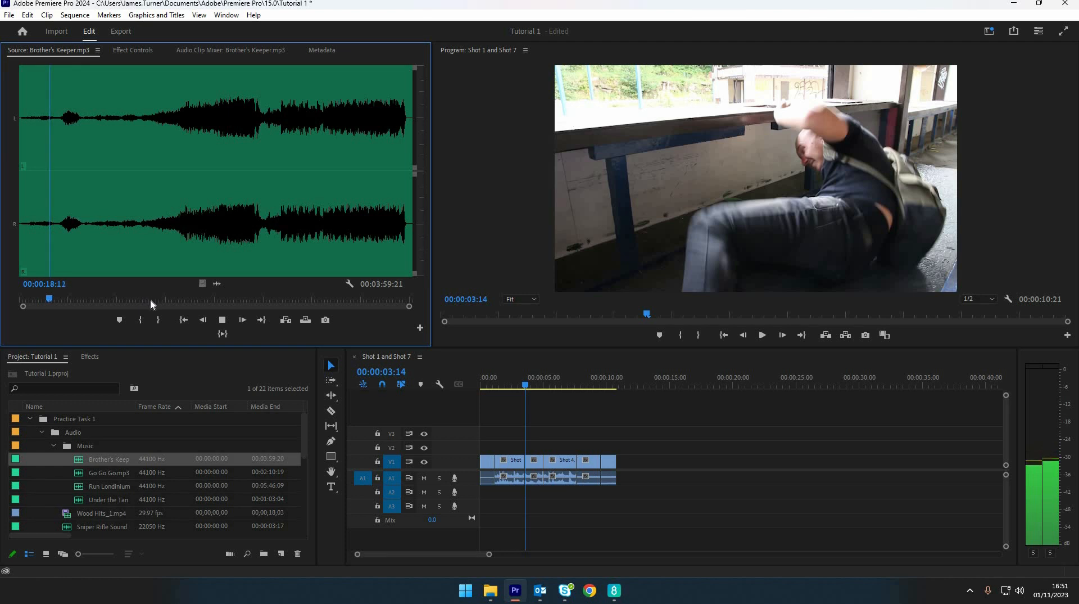
left_click(189, 294)
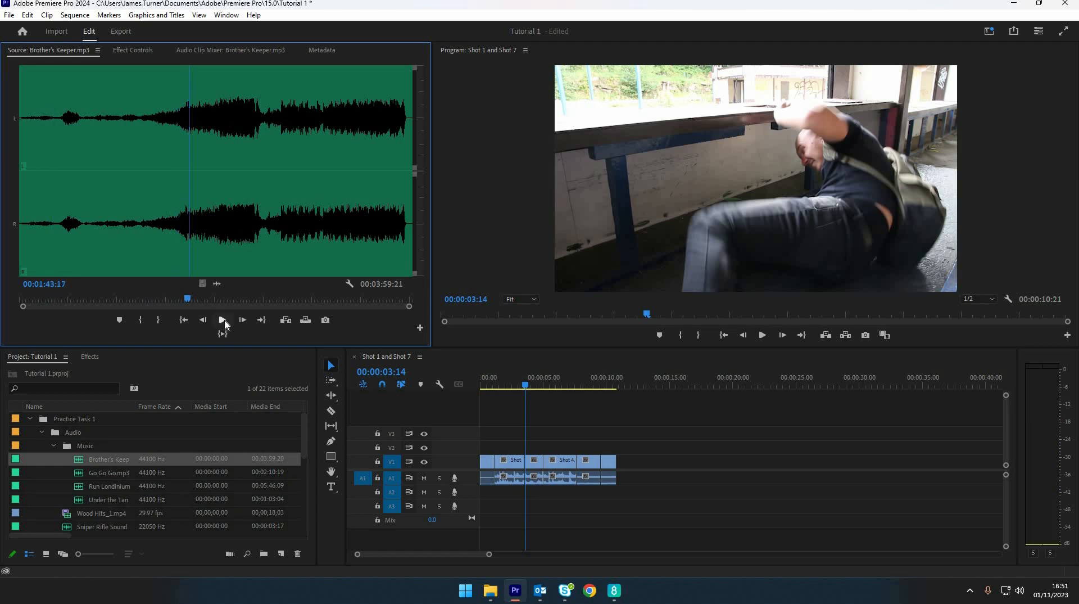
Step: Listen further to Brother's Keeper.mp3, marking its In point at about 00:01:39:22 and its Out point at about 00:02:28:07
left_click(224, 322)
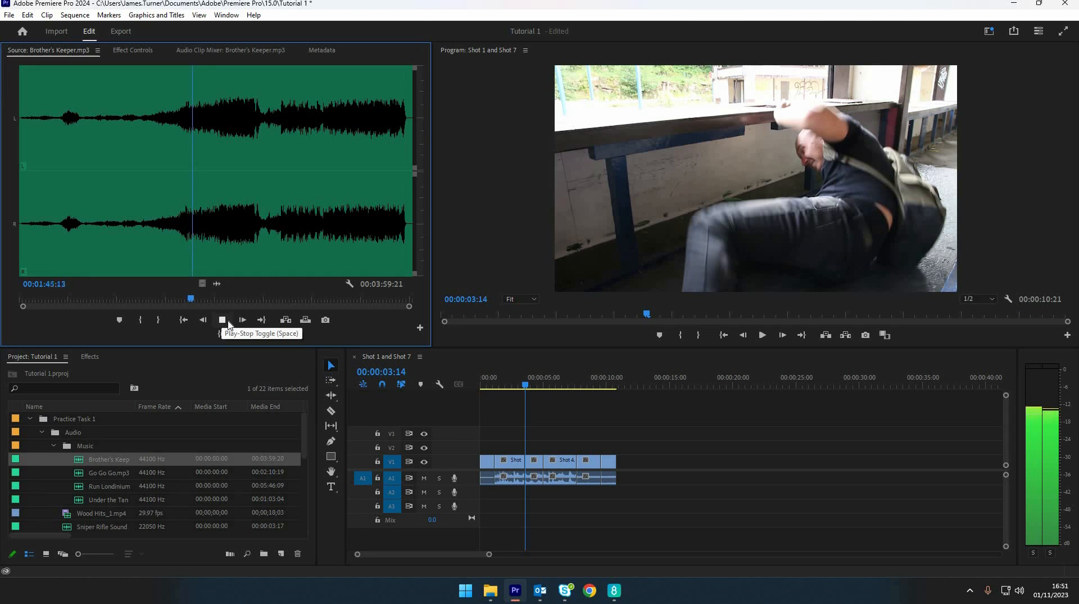
left_click(193, 297)
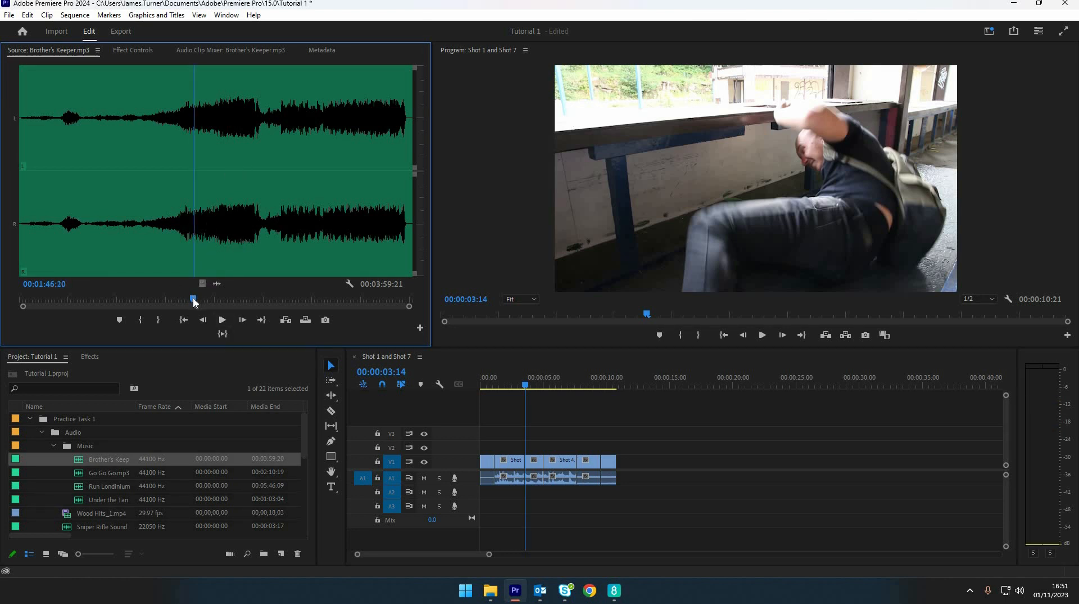
left_click(181, 298)
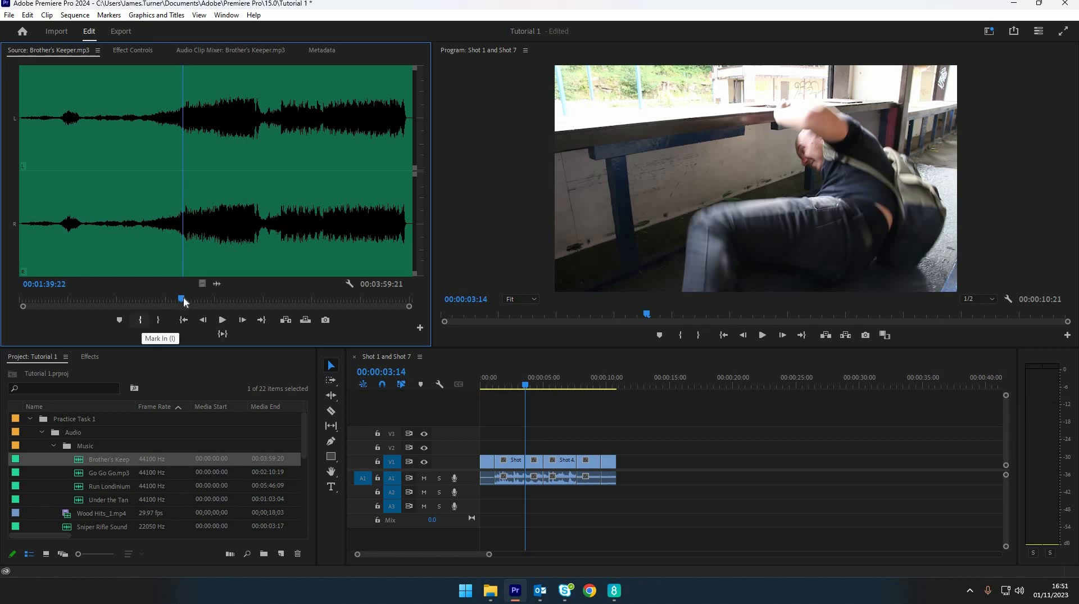
left_click(141, 320)
left_click(261, 297)
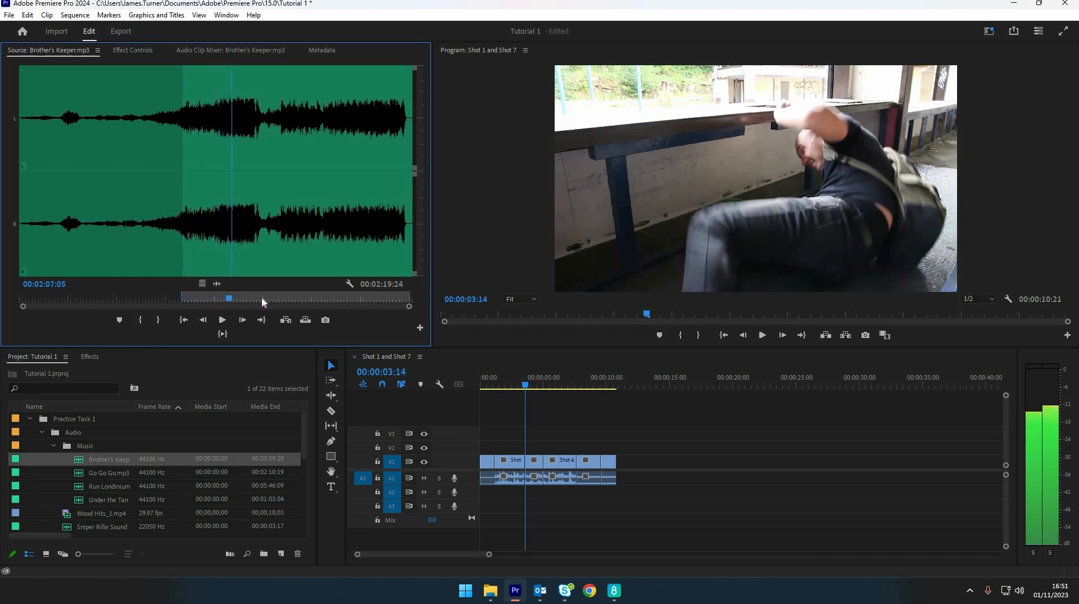
left_click(158, 320)
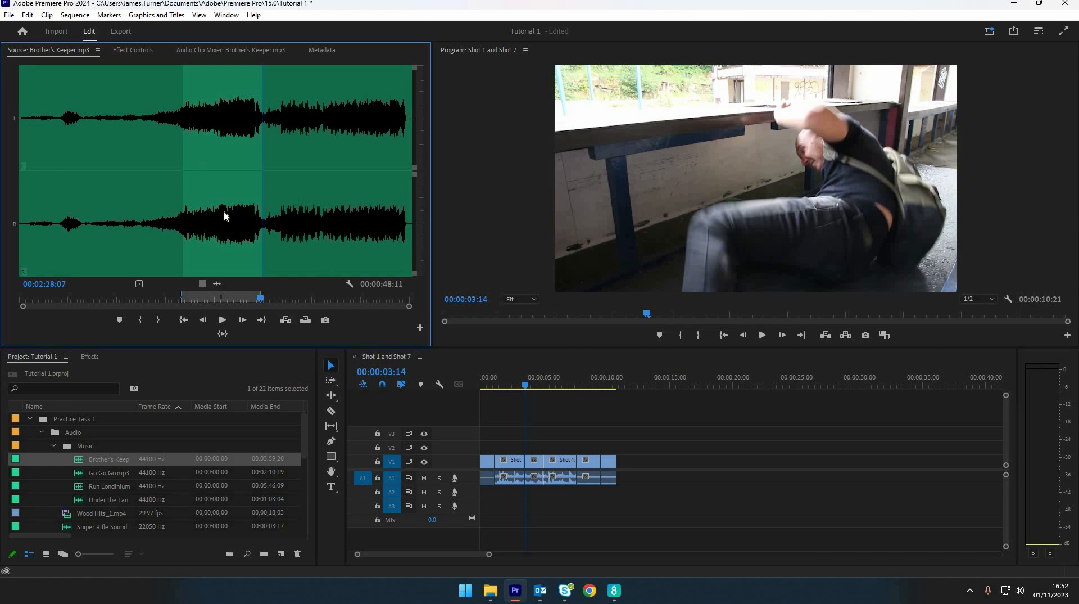
Step: Try moving the marked section of Brother's Keeper.mp3 into the sequence directly from its waveform
left_click_drag(224, 212, 490, 472)
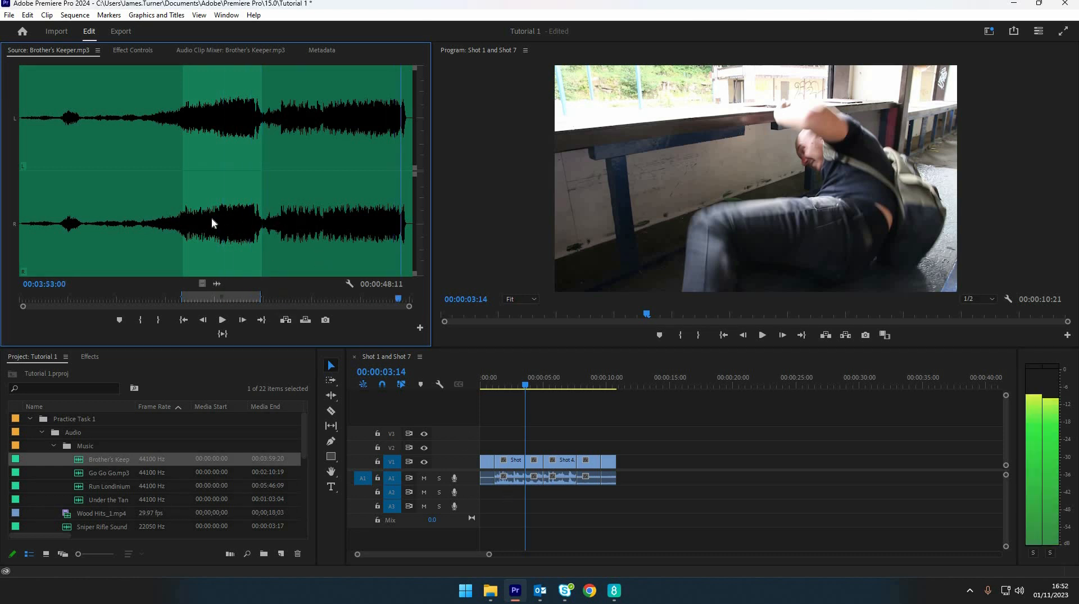
left_click_drag(212, 219, 508, 545)
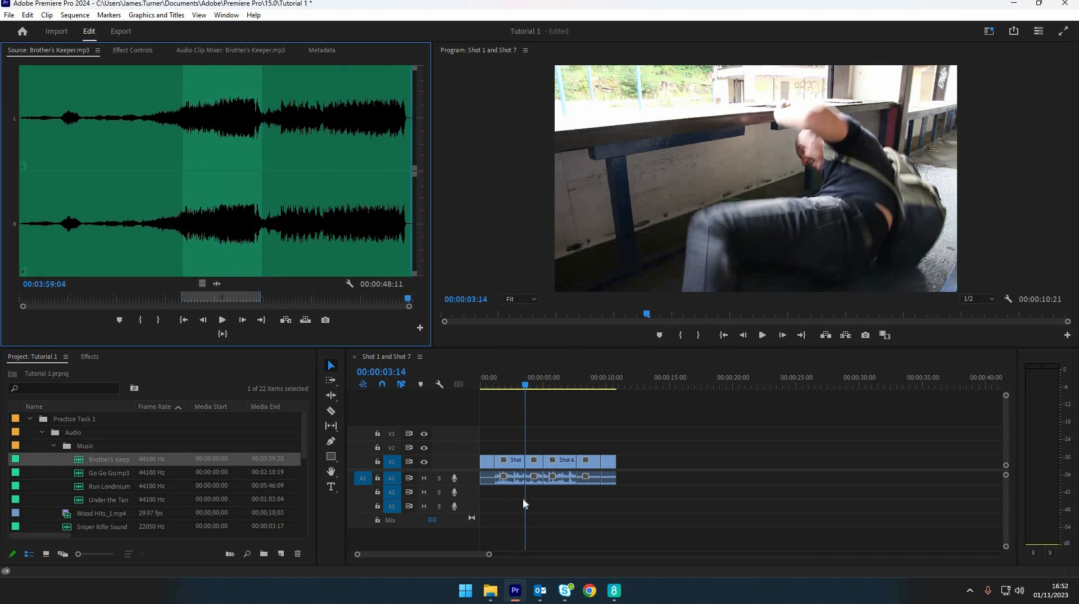
left_click_drag(197, 228, 495, 495)
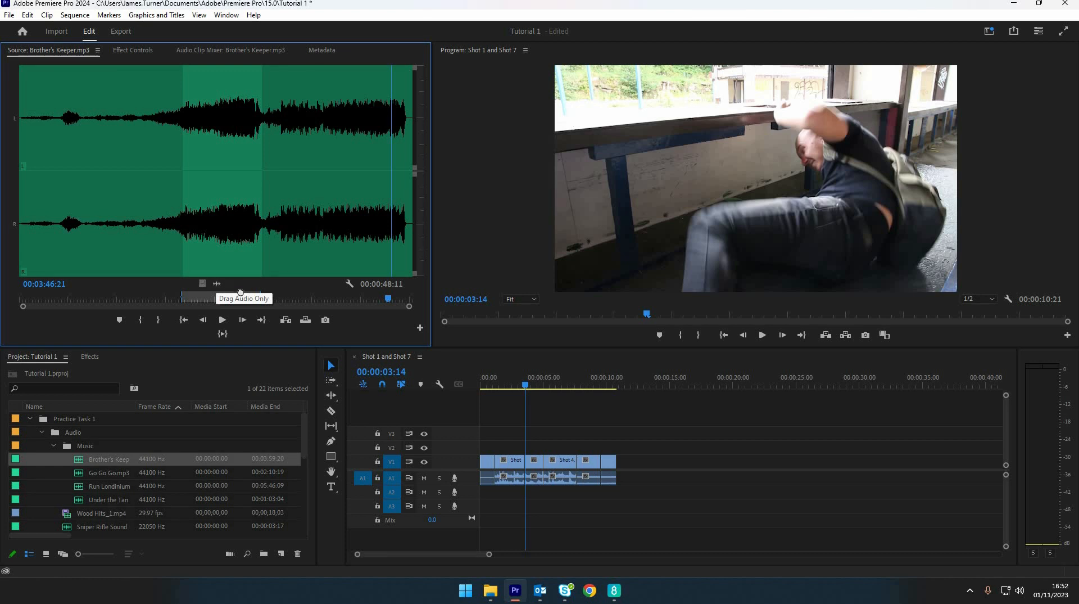
Step: Try placing the marked Brother's Keeper.mp3 audio on A1 over the shots' own sound, move it to A2, and undo
left_click_drag(448, 391, 571, 487)
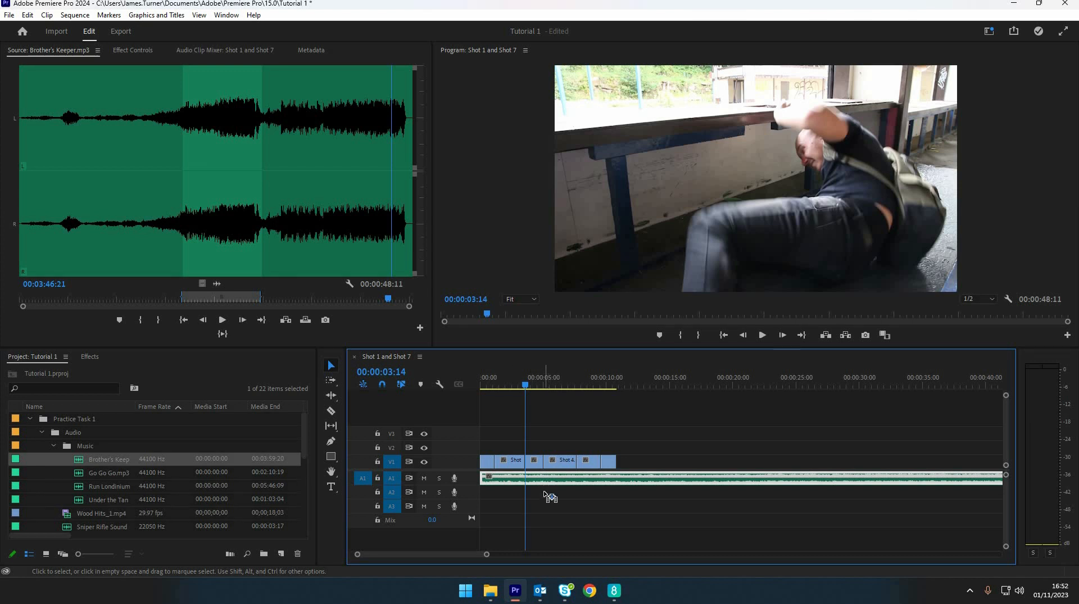
left_click_drag(547, 476, 638, 479)
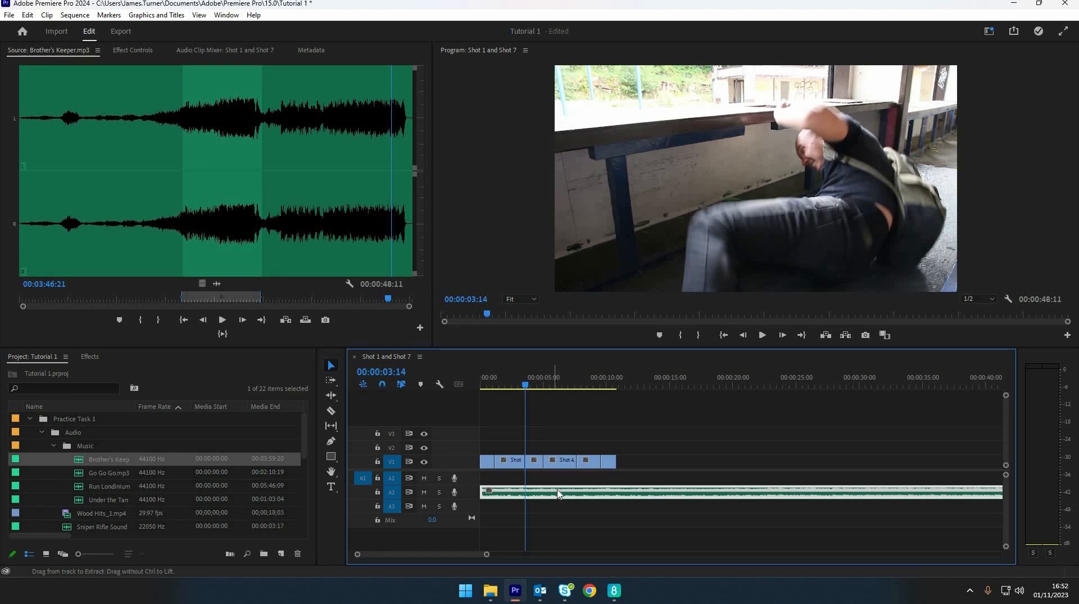
key("ctrl+z")
Step: Place the marked Brother's Keeper.mp3 section on A2 from the start of the sequence and play the sequence
left_click_drag(560, 478, 523, 497)
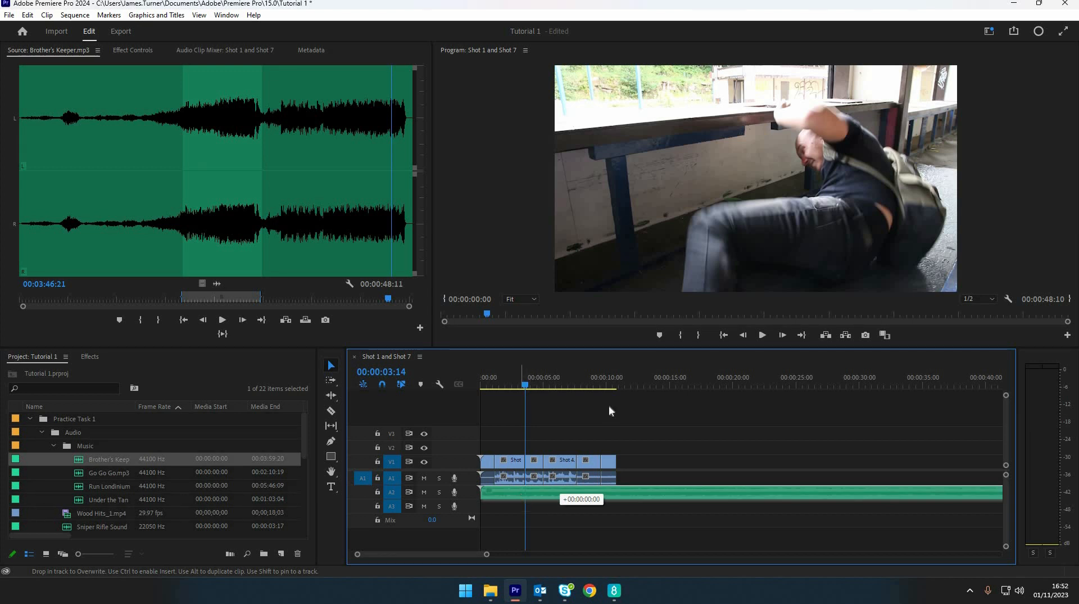
key("Home")
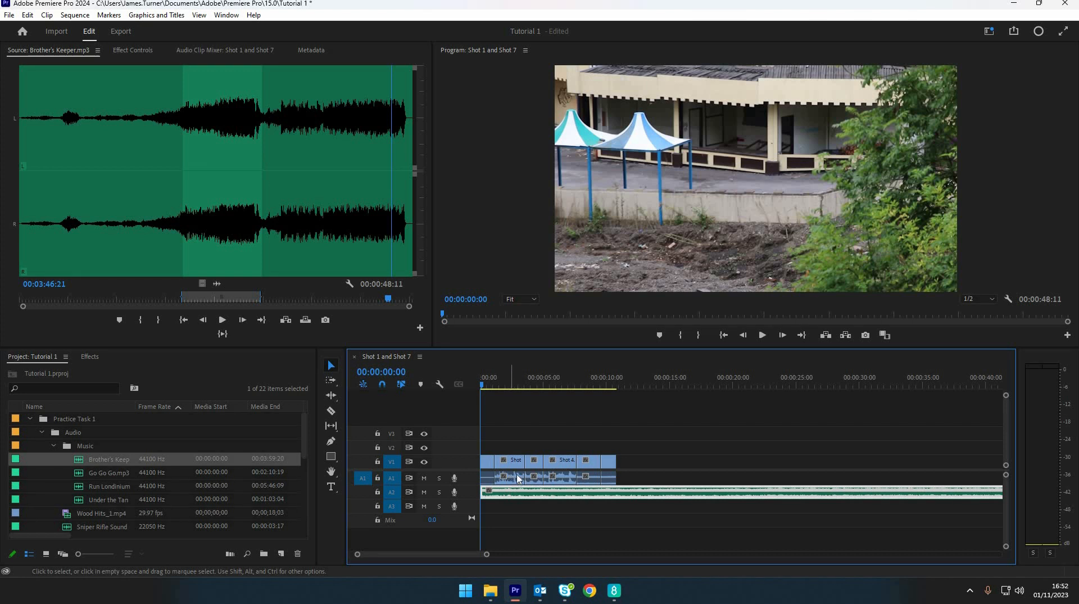
key("space")
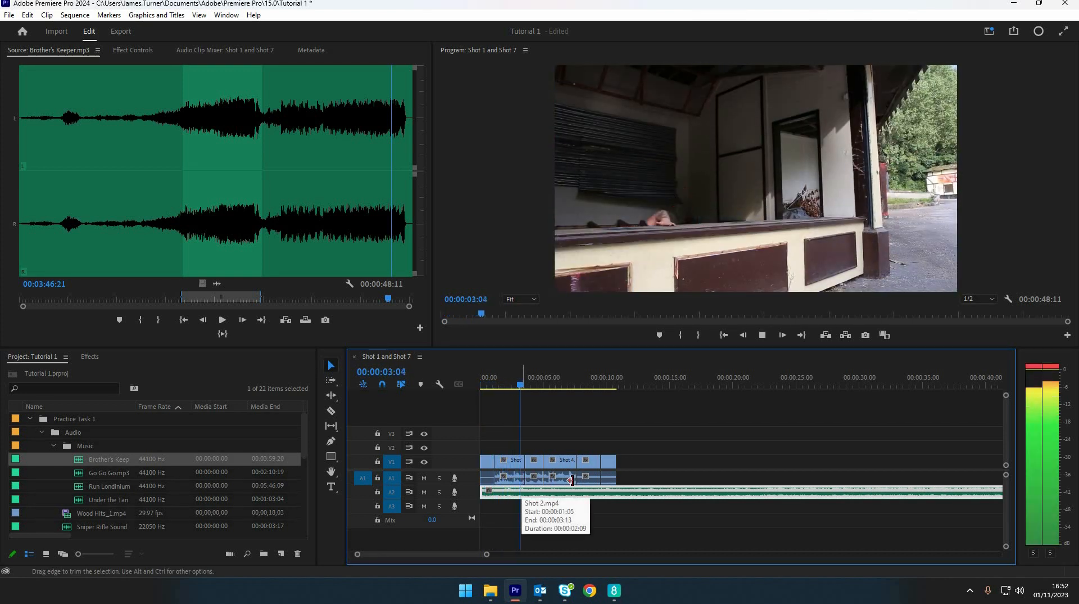
key("space")
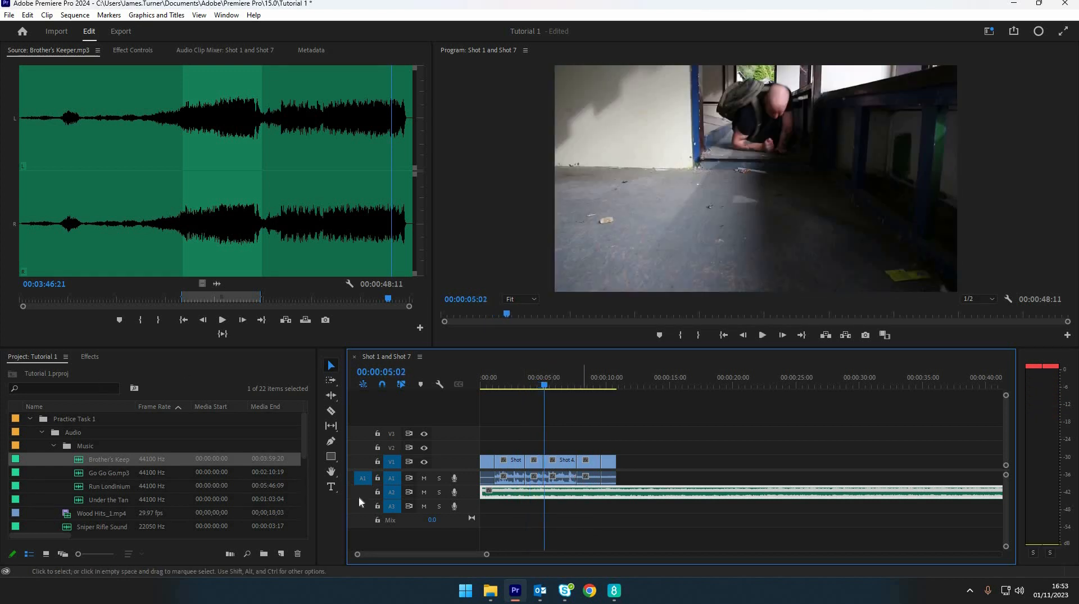
Step: Open Sniper Rifle Sound Effect.mp3 from the Audio bin in the Source monitor and listen to it
left_click(302, 427)
scroll(73, 499, "down", 2)
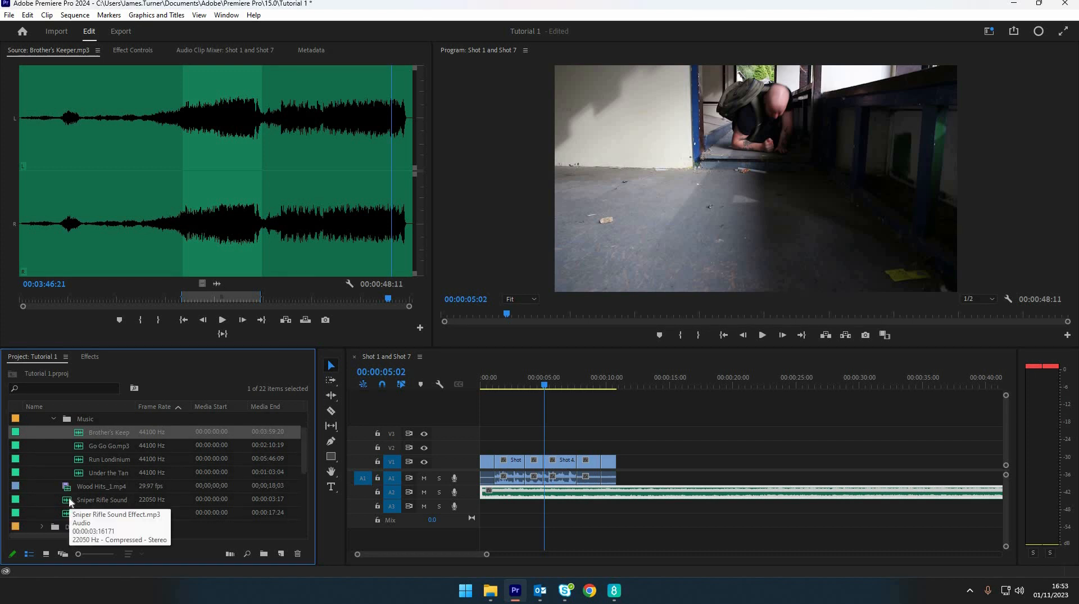
left_click_drag(70, 502, 204, 323)
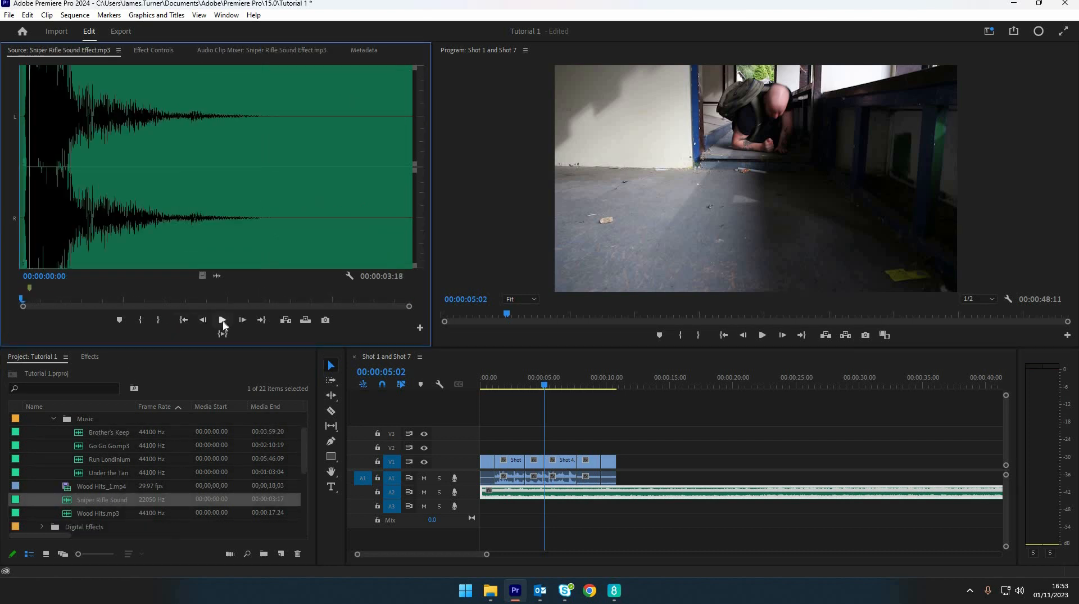
left_click(222, 321)
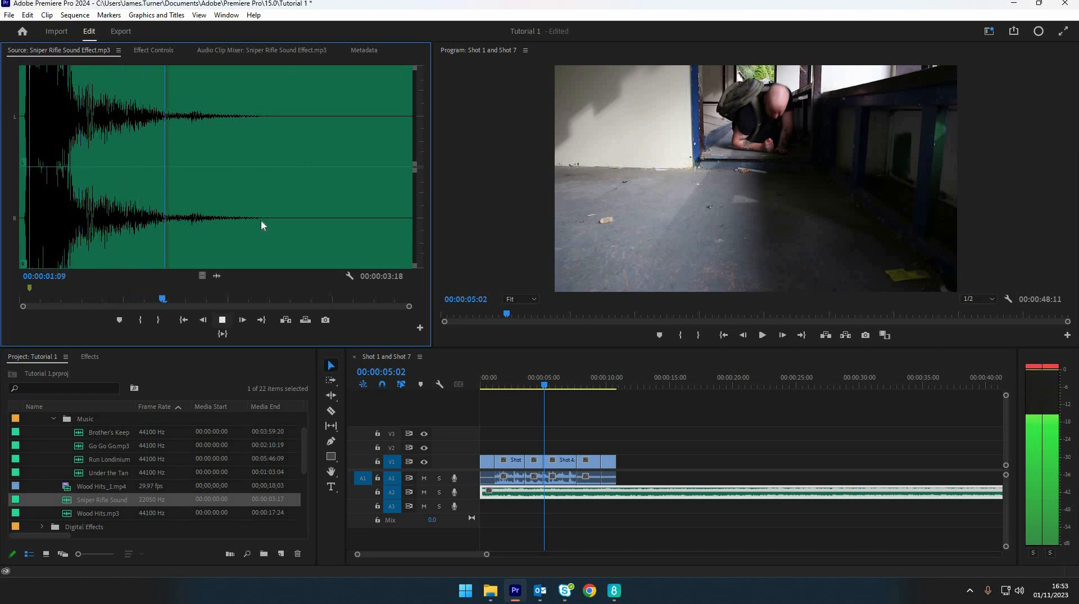
key("space")
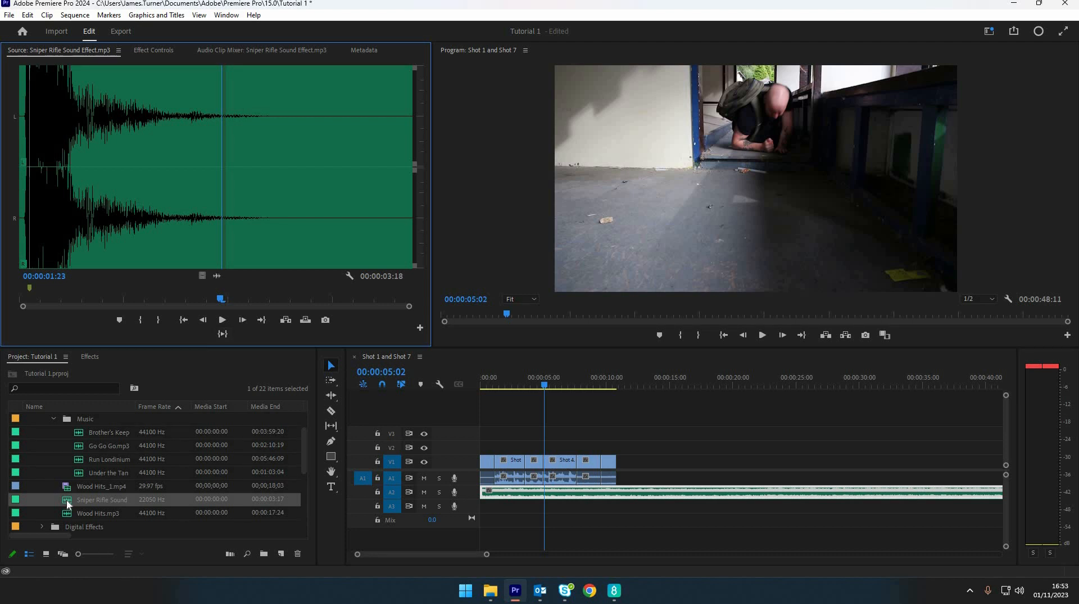
Step: Place Sniper Rifle Sound Effect.mp3 on A3 beneath Shot 2, starting about 2 seconds into the sequence
left_click_drag(68, 504, 510, 517)
mouse_move(510, 516)
left_mouse_down()
mouse_move(529, 518)
mouse_move(520, 517)
left_mouse_up()
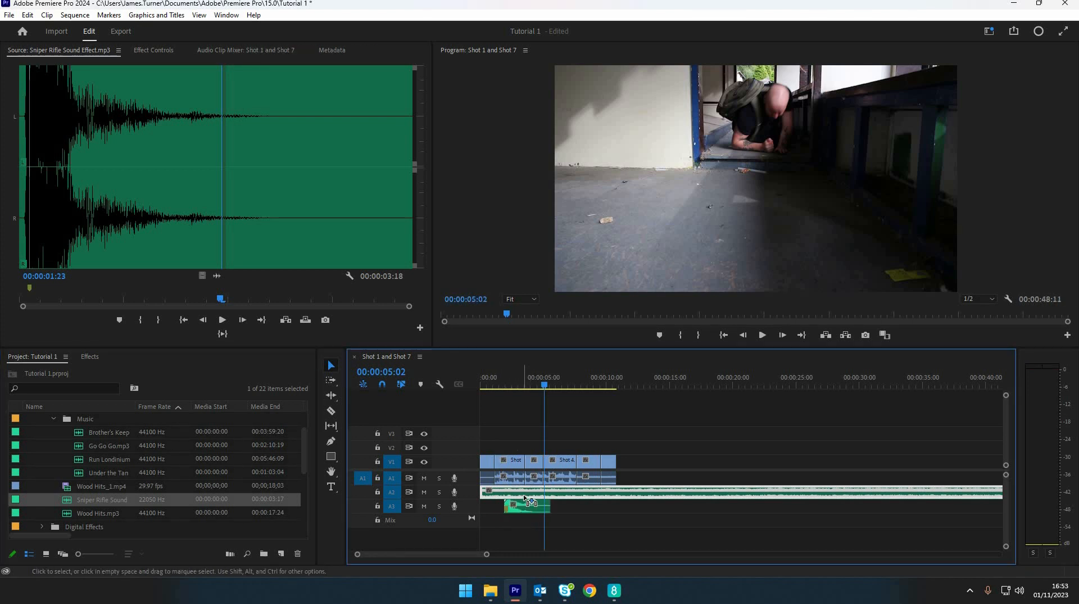
Step: Try moving the rifle sound onto A2 over the music and undo it, and delete a second copy placed on A3
left_click_drag(525, 499, 561, 498)
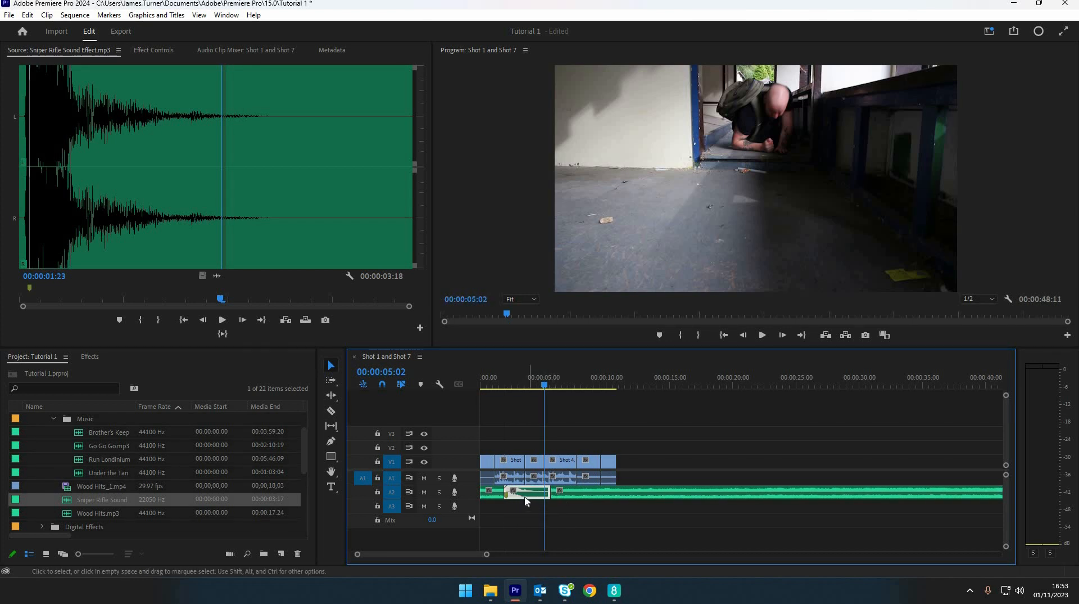
key("ctrl+z")
left_click_drag(87, 510, 604, 507)
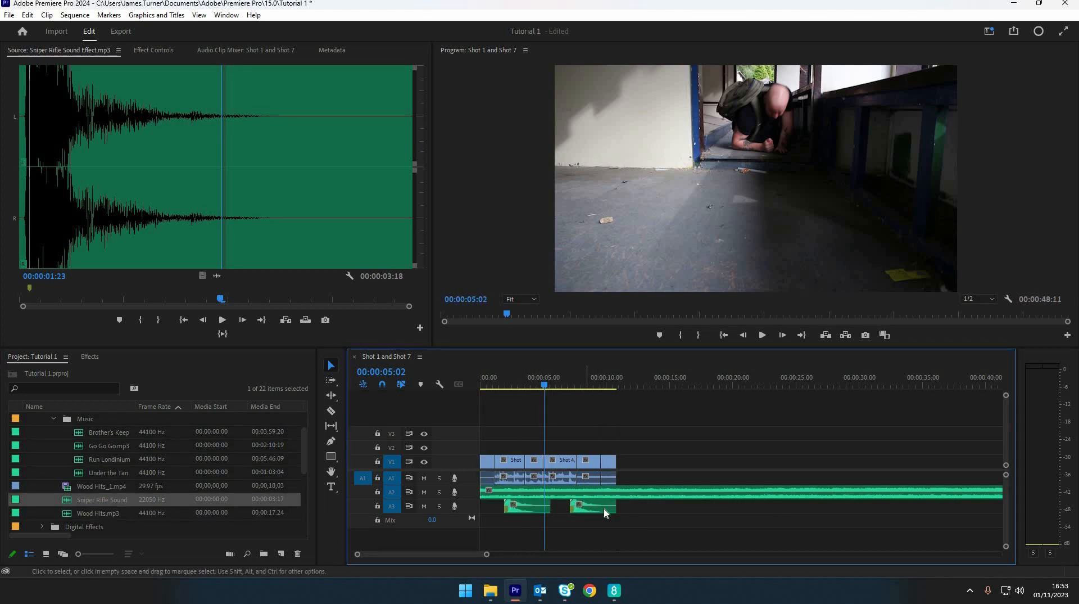
left_click(598, 509)
key("Delete")
Step: Play the sequence from the beginning to check the rifle sound against the music and footage
left_click(479, 384)
left_click(478, 387)
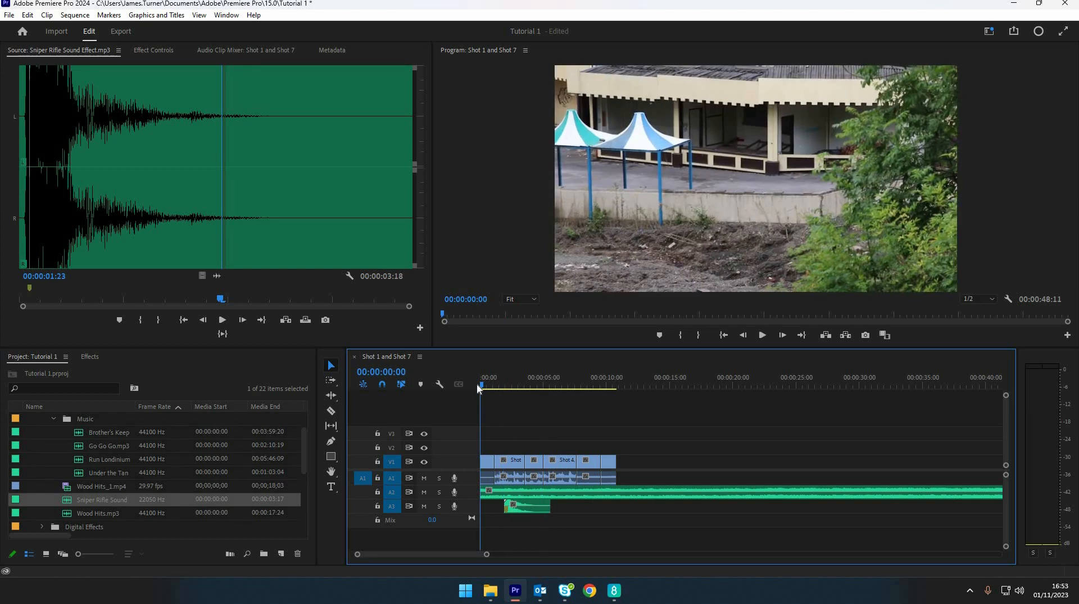
key("space")
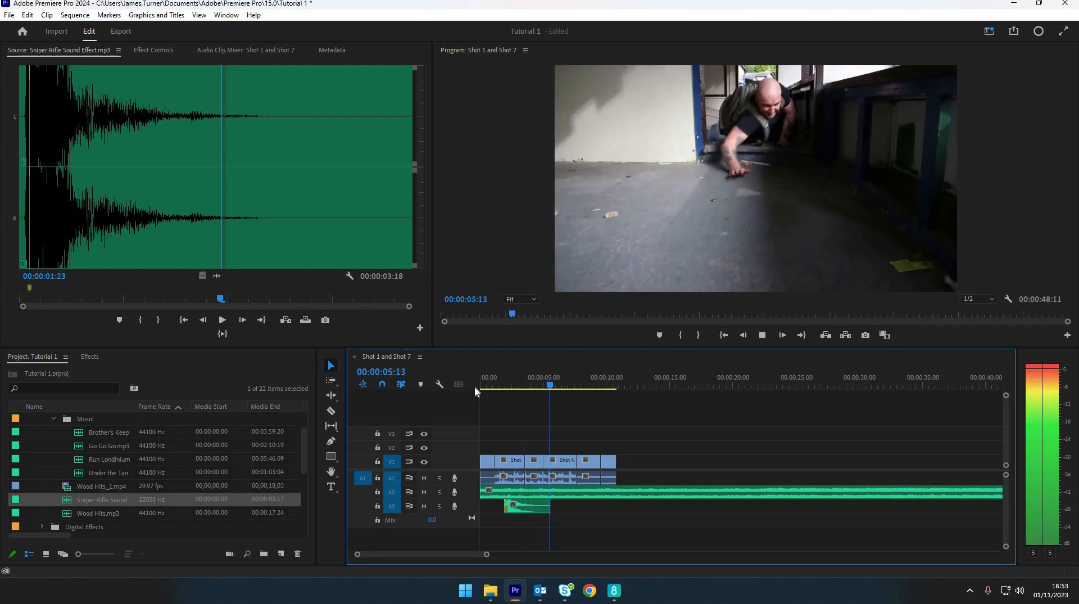
key("space")
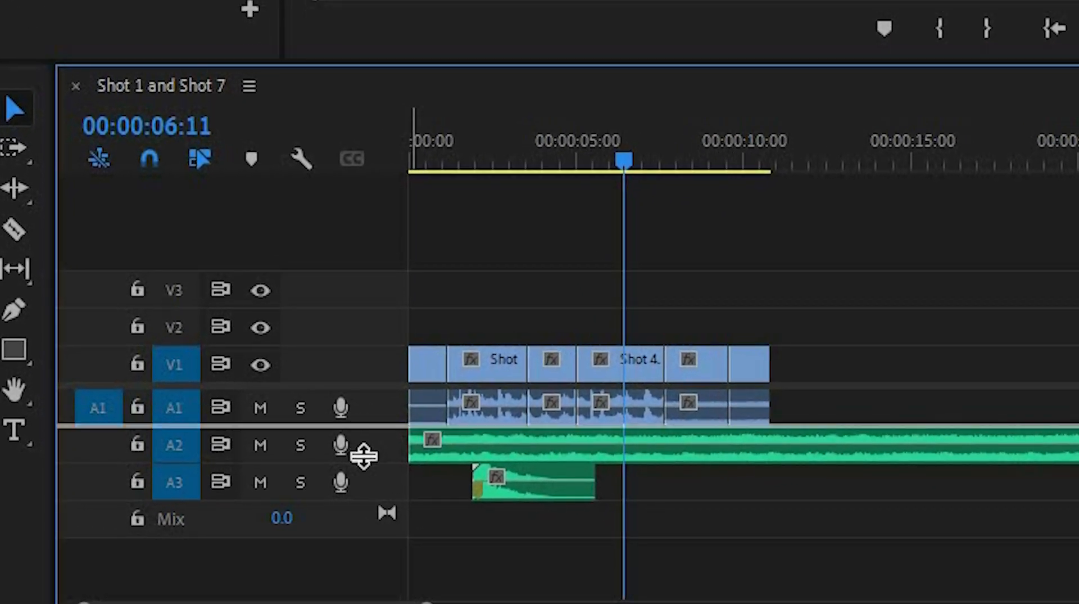
Step: Increase the height of track A1 and adjust the volume of the second, third and fourth clips' sound
left_click_drag(488, 453, 484, 454)
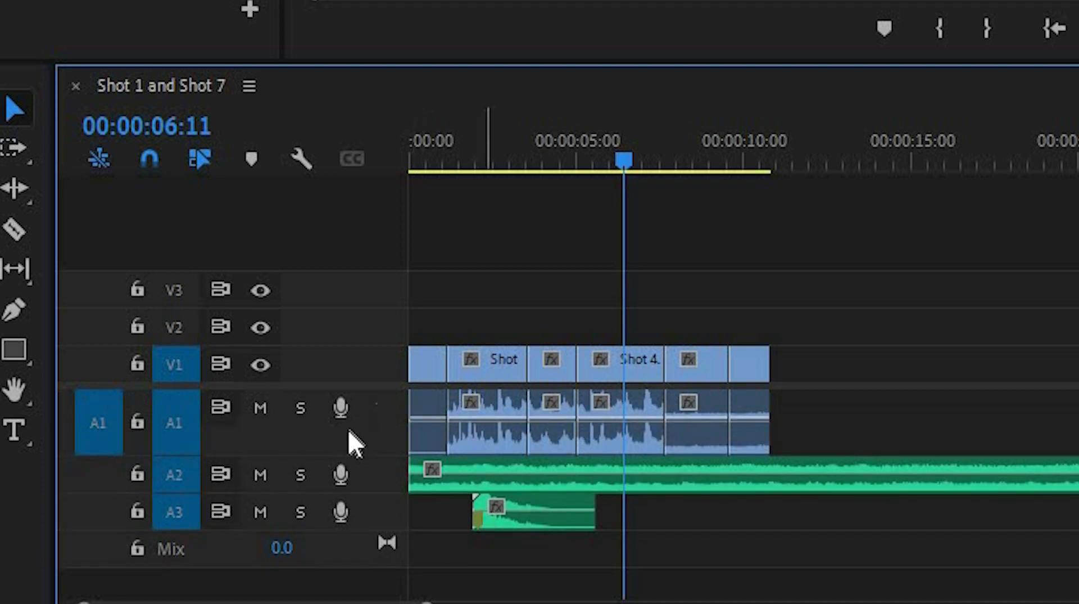
left_click(636, 420)
left_click_drag(641, 419, 510, 427)
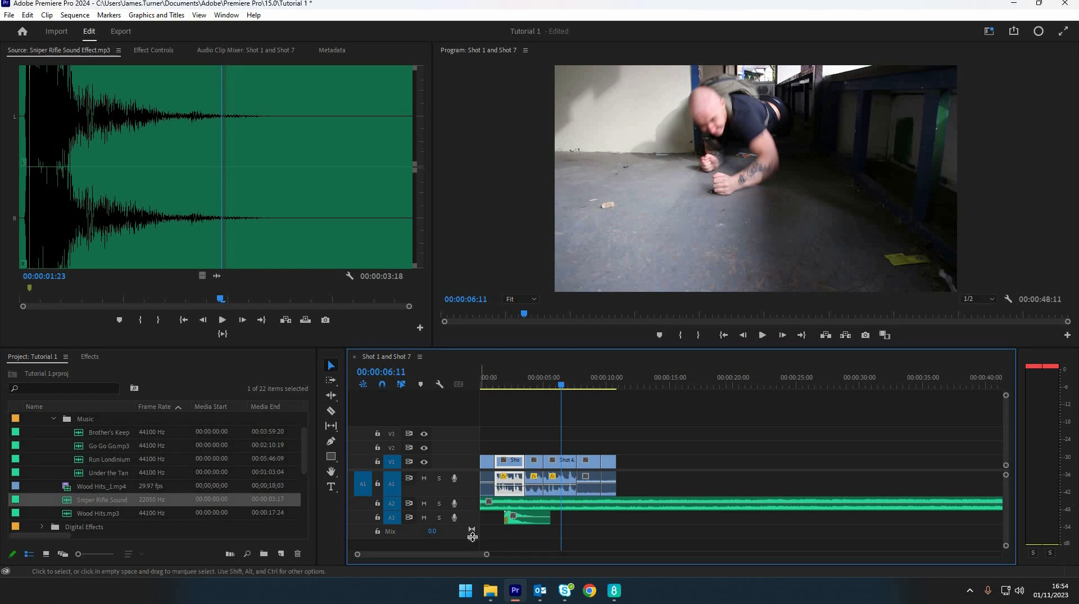
Step: Lower the rifle sound on A3 to about -11.6 dB and play the sequence from the start
mouse_move(529, 527)
left_mouse_down()
mouse_move(529, 541)
mouse_move(528, 527)
left_mouse_up()
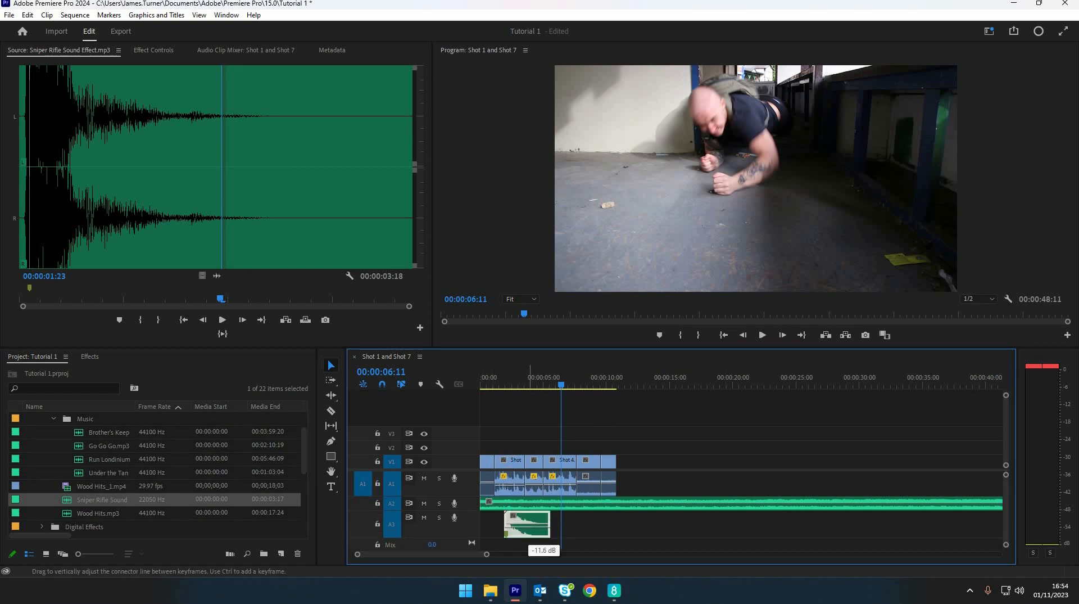
left_click(481, 384)
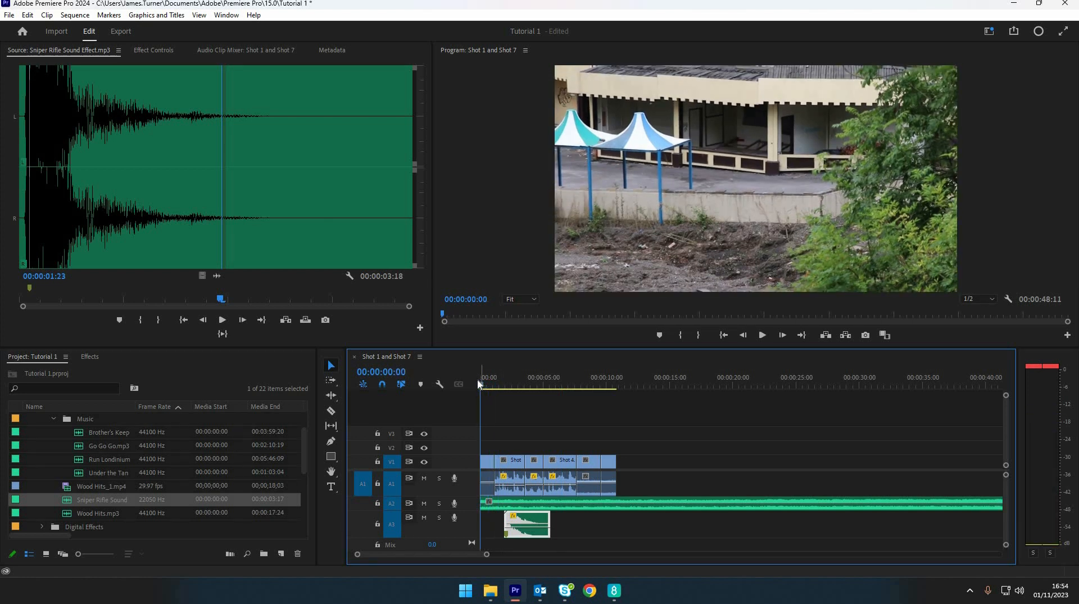
key("space")
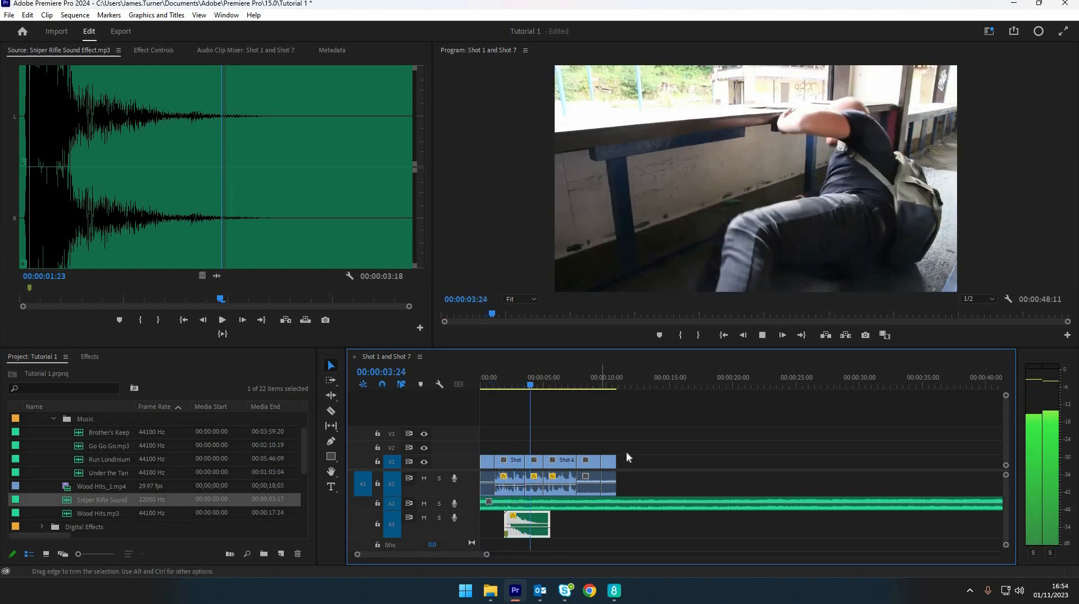
key("space")
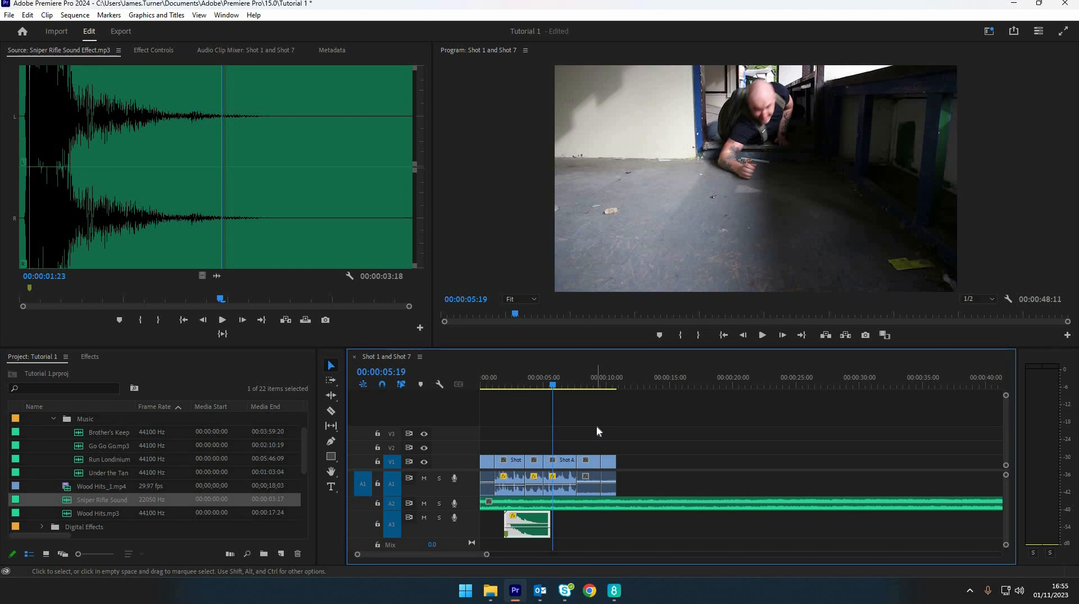
Step: Save the Tutorial 1 project and bring up the other file saving options
key("ctrl+s")
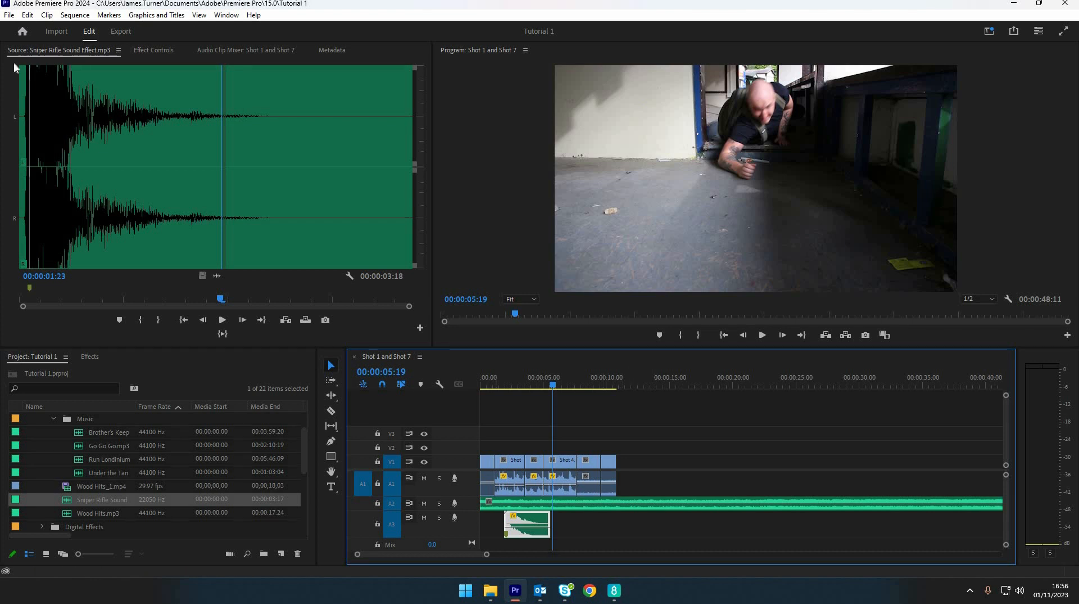
key("alt+f")
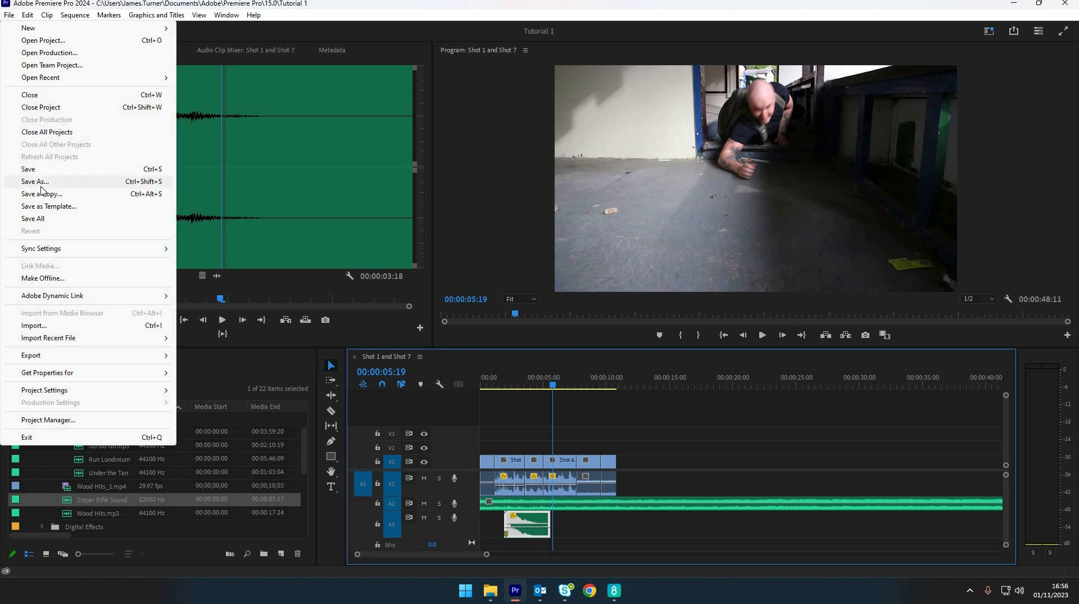